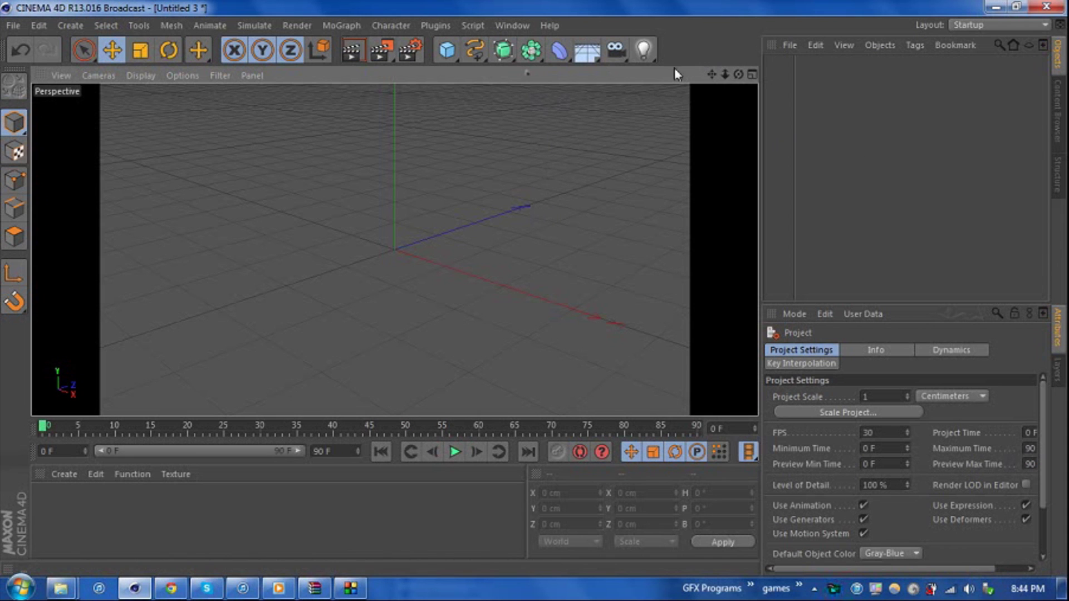
Add a floor and a default cube, and raise the cube to about 126 cm on the Y axis
left_click(587, 51)
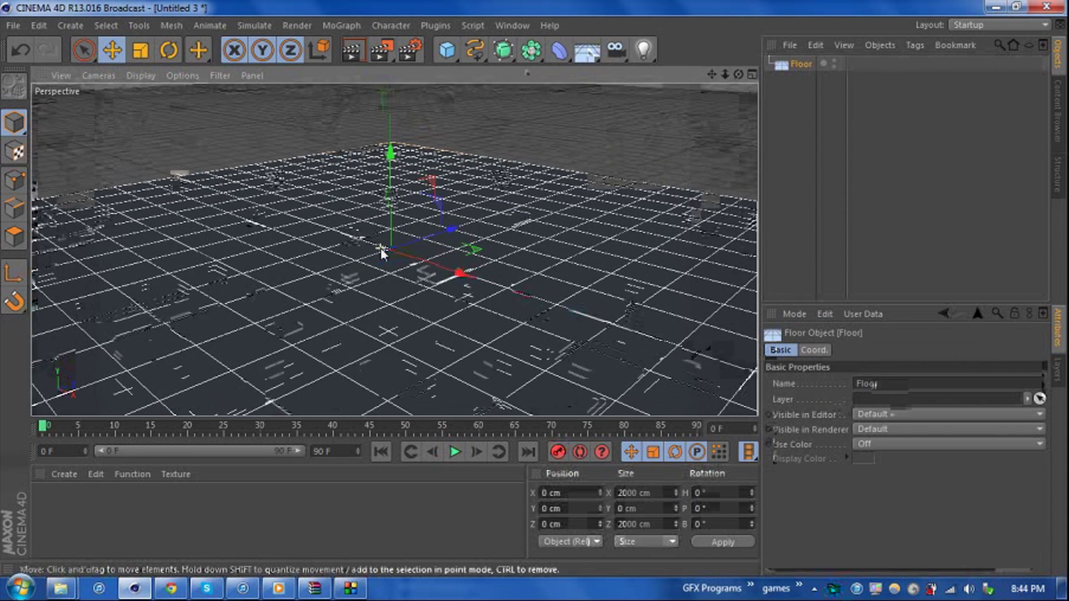
left_click(447, 49)
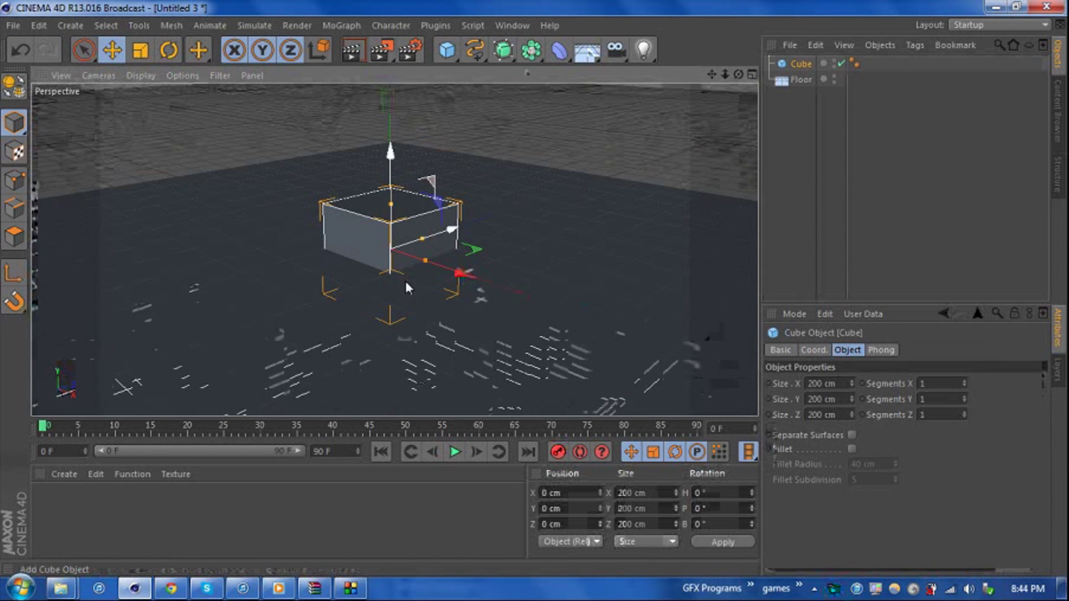
left_click_drag(398, 172, 396, 113)
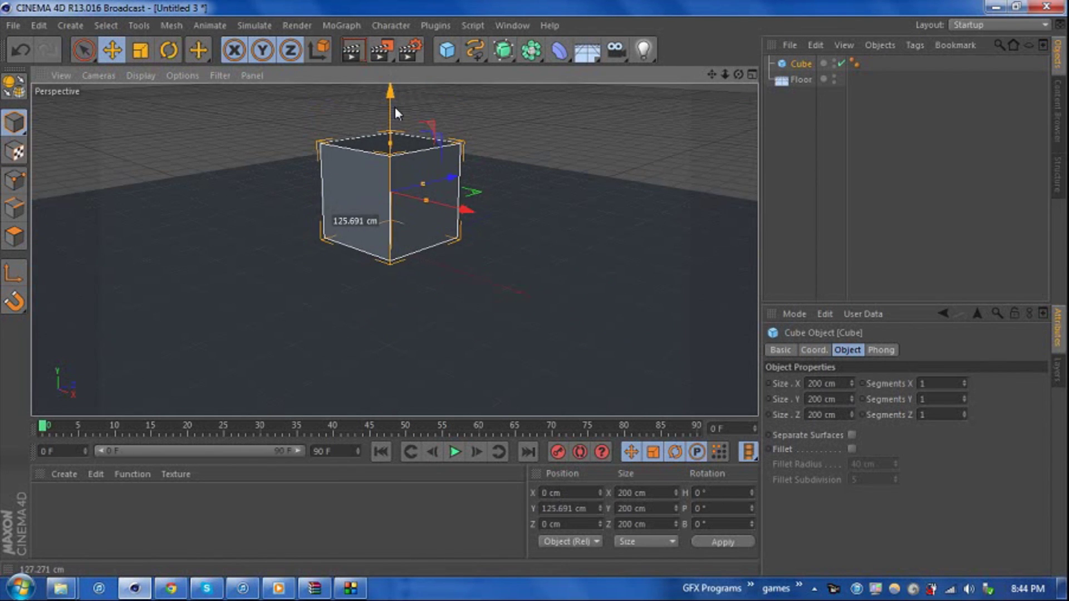
Scale the cube down uniformly to about 27.6 cm per side
scroll(437, 163, "down", 4)
left_click_drag(710, 74, 711, 129)
scroll(459, 108, "up", 4)
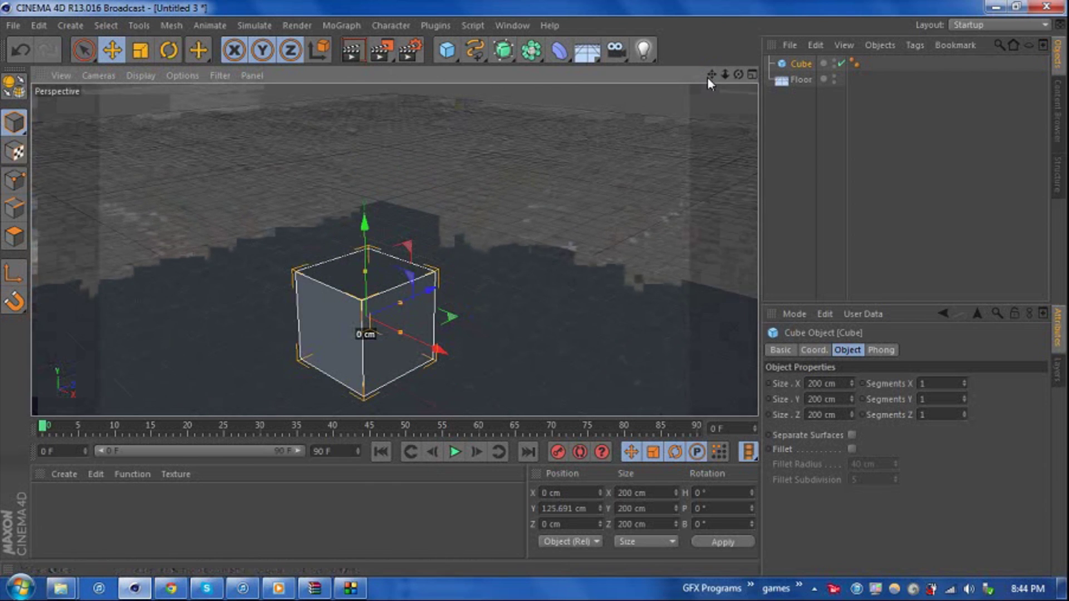
left_click_drag(710, 76, 738, 28)
left_click(146, 56)
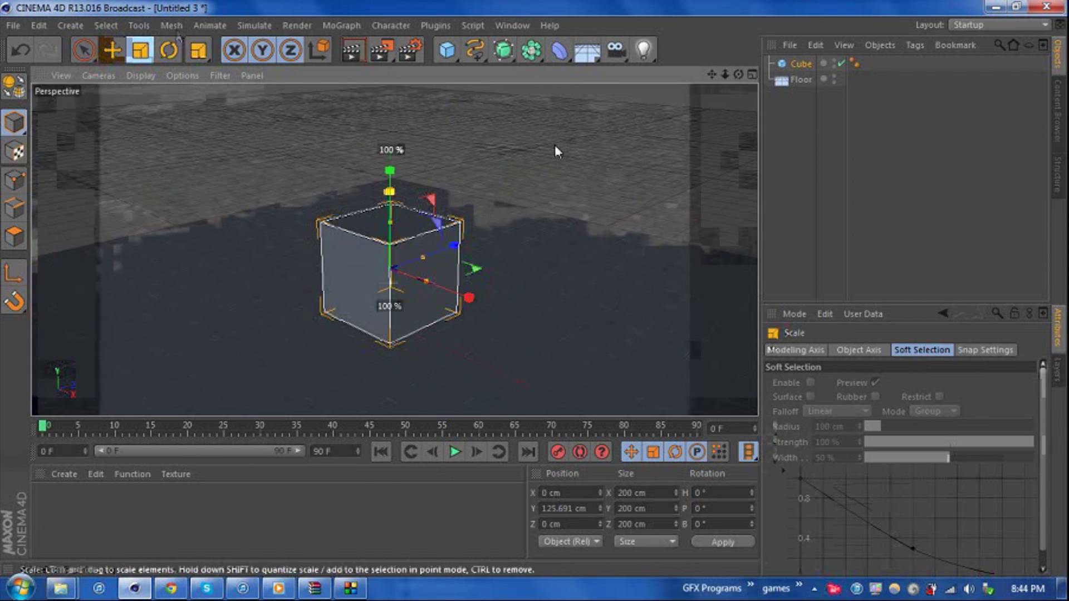
left_click_drag(554, 145, 140, 559)
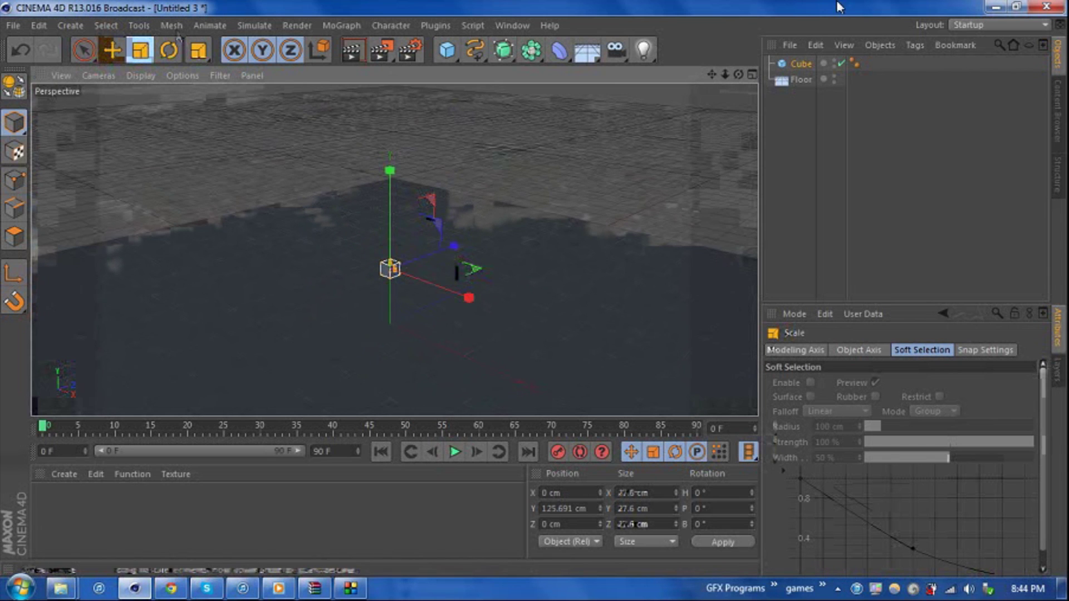
Add a MoGraph Cloner and make the cube its child
left_click(349, 29)
left_click(348, 144)
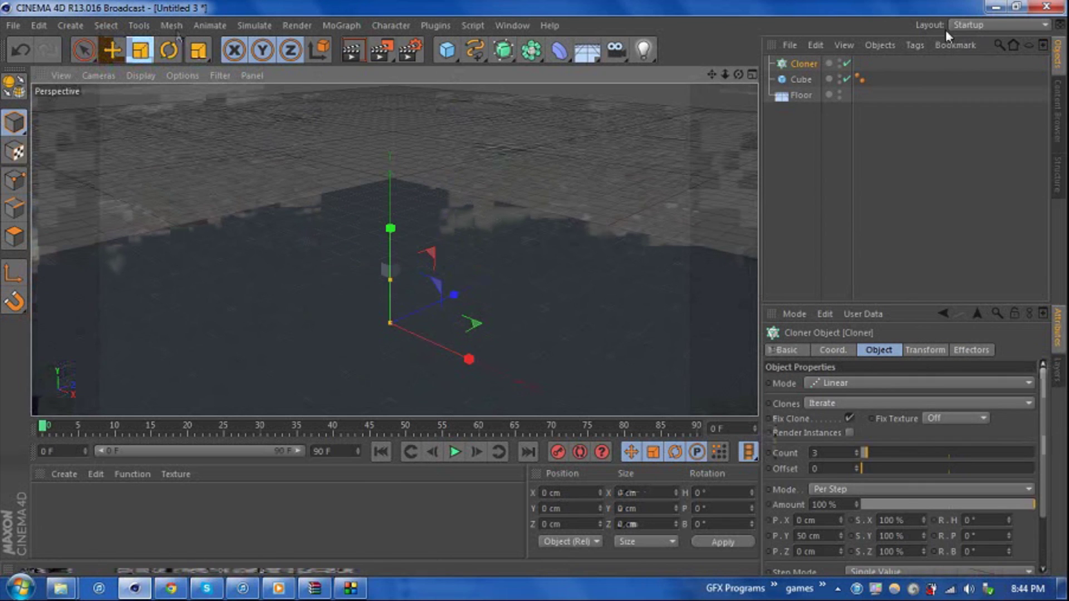
left_click(805, 80)
left_click_drag(807, 82, 797, 65)
left_click(797, 66)
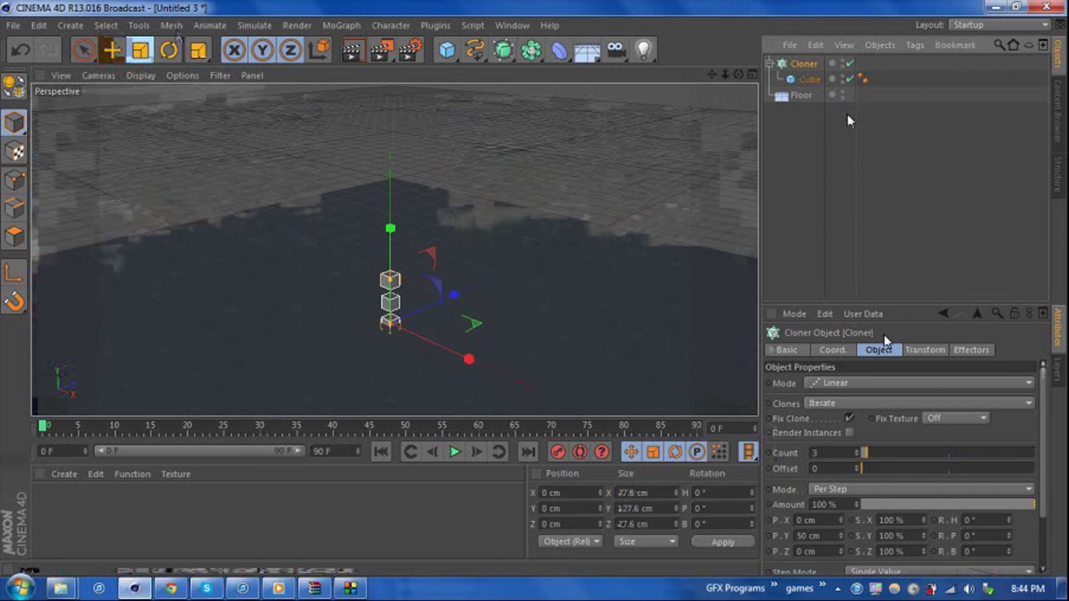
Set the Cloner's count to 1 and raise it to about 258 cm on the Y axis
left_click_drag(824, 454, 788, 448)
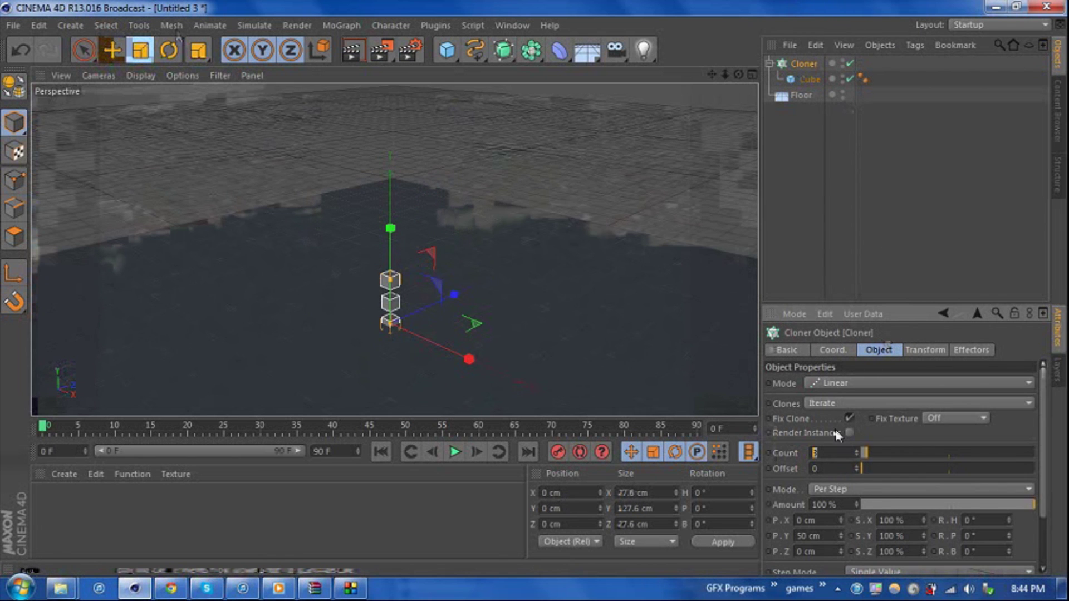
type("1")
key("Return")
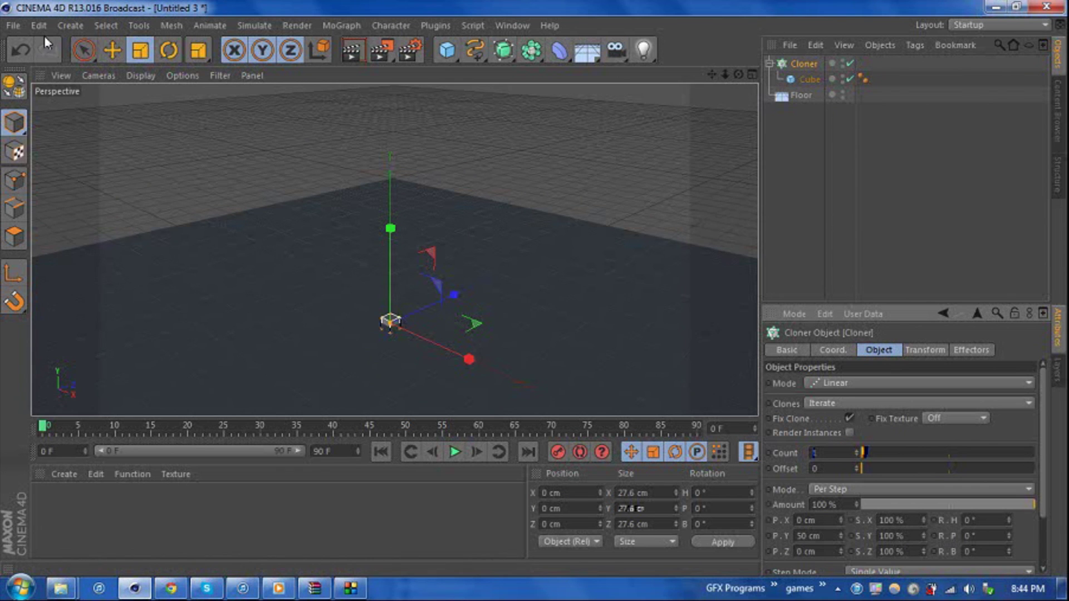
left_click(112, 50)
left_click_drag(389, 240, 397, 115)
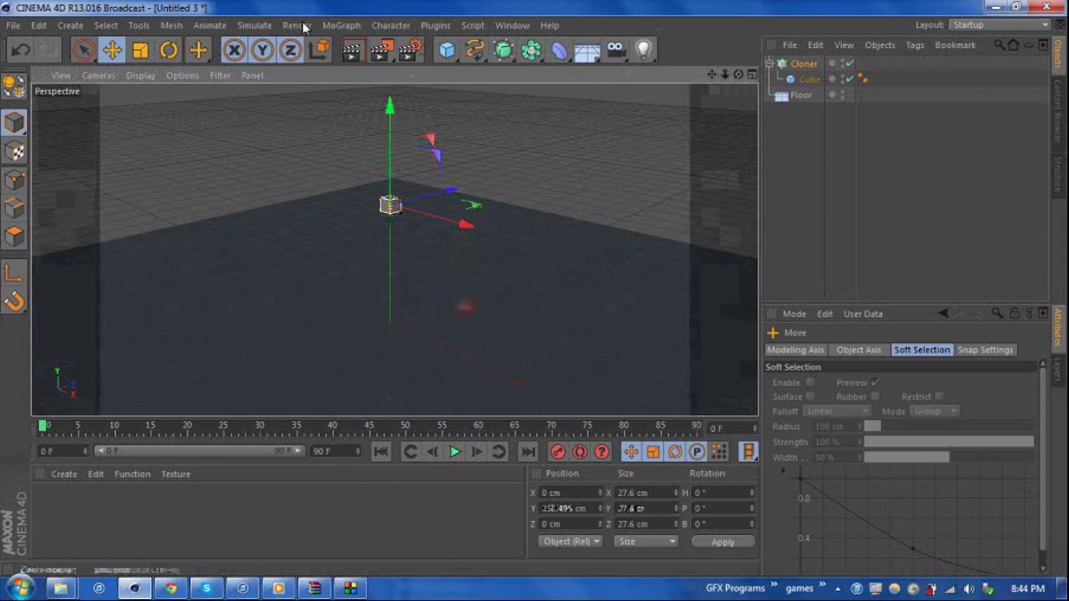
Add a particle Emitter and make the Cloner its child
left_click(257, 25)
mouse_move(262, 69)
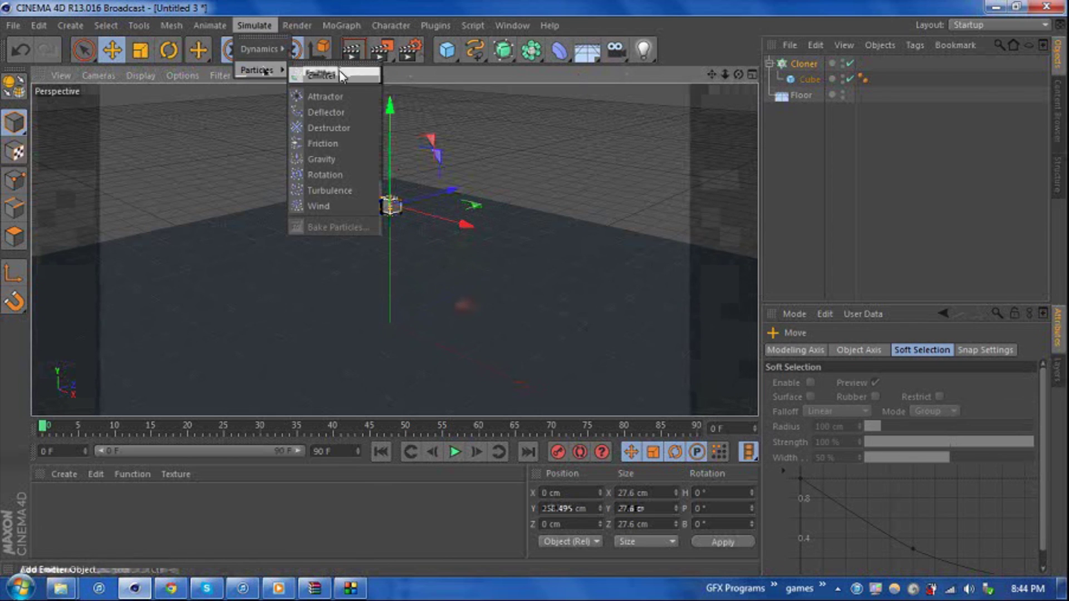
left_click(341, 76)
left_click_drag(807, 82, 813, 73)
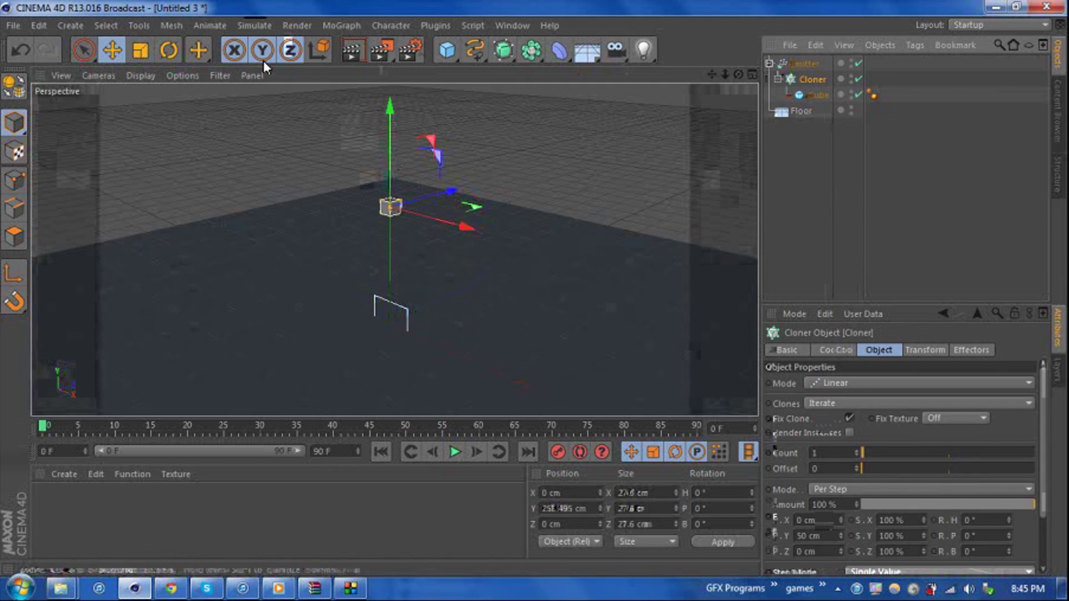
Raise the Cloner to about 324 cm and the Emitter to about 221 cm on the Y axis
left_click(112, 50)
left_click_drag(390, 143, 389, 110)
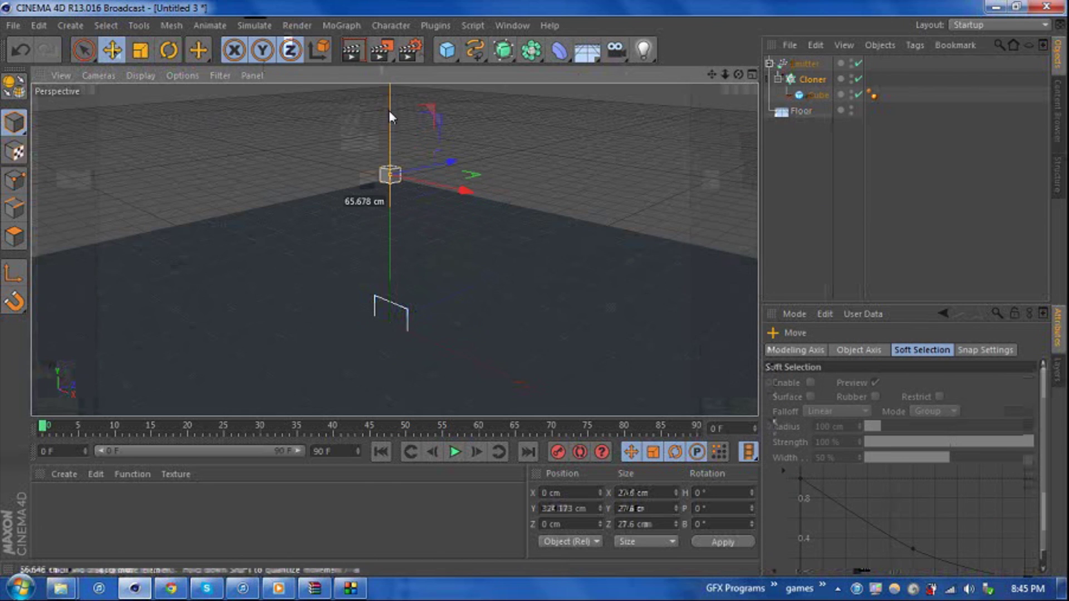
left_click(804, 64)
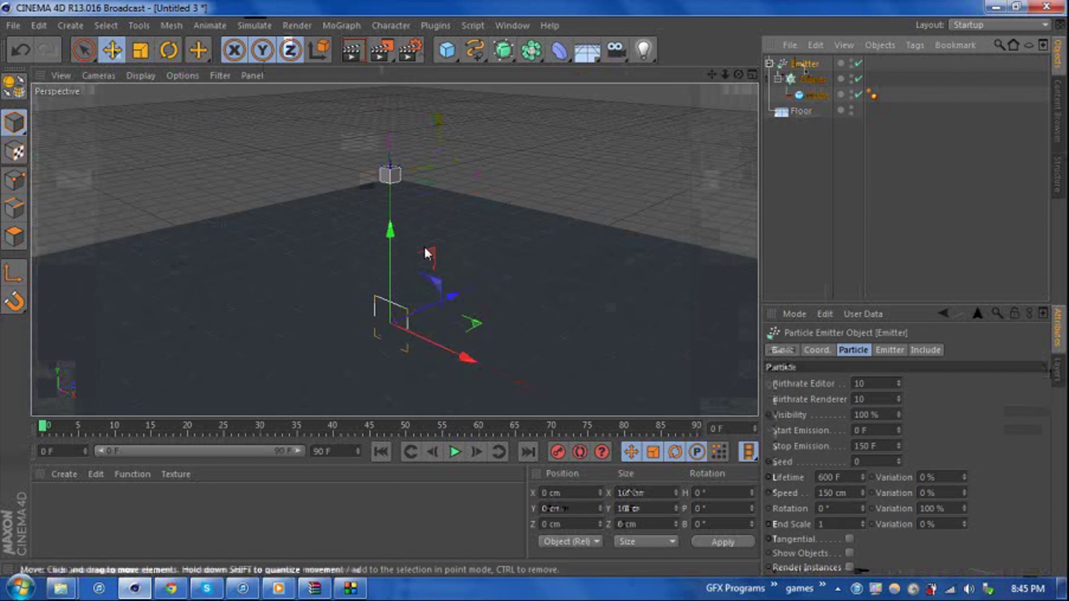
left_click_drag(392, 252, 390, 147)
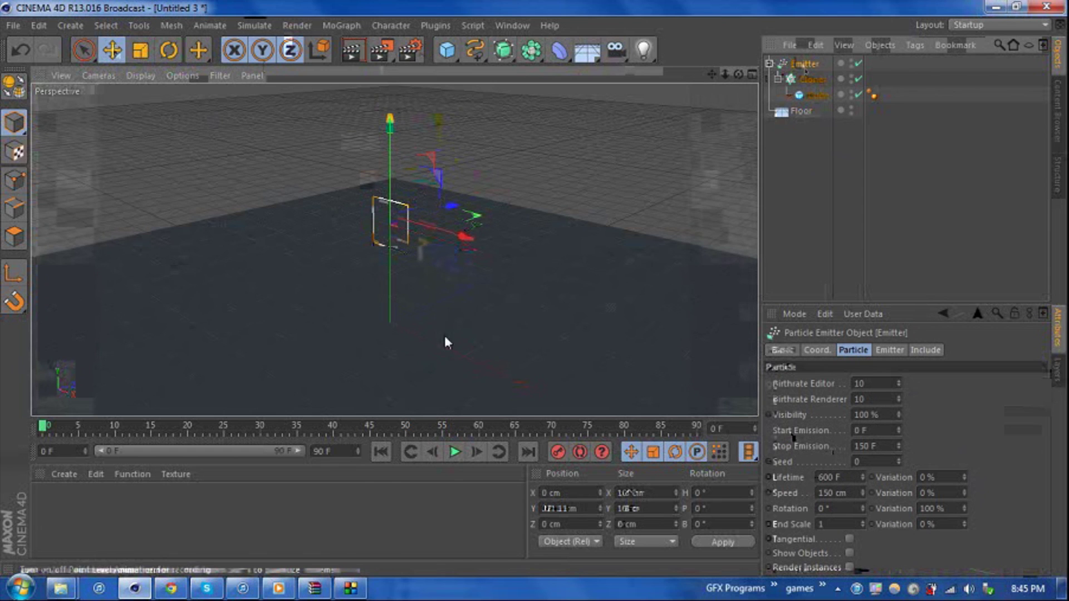
Turn on Show Objects for the Emitter and play a short preview of the emitted cubes
left_click(849, 553)
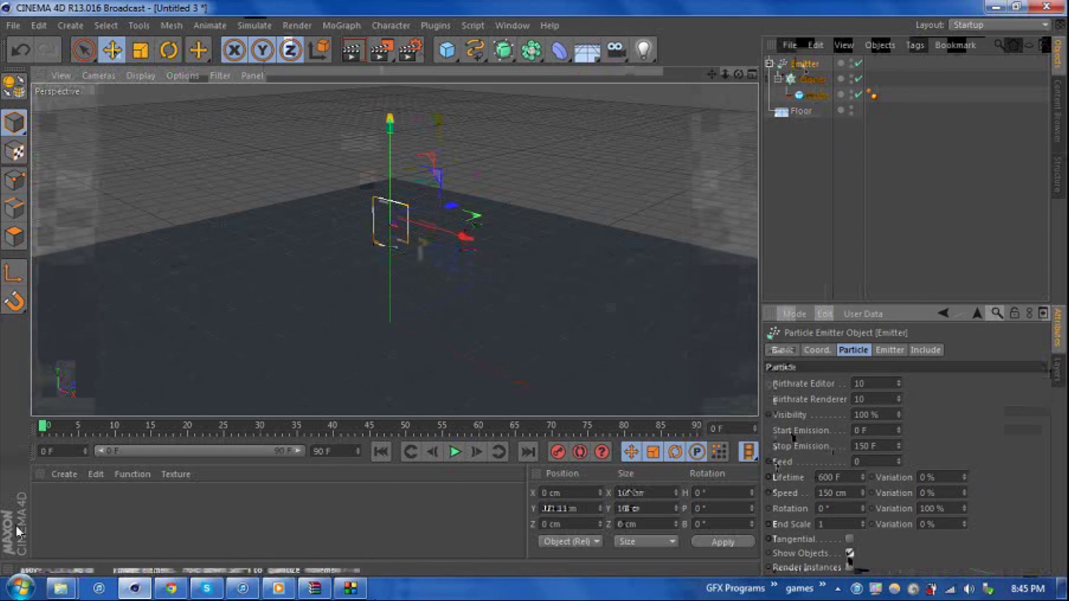
left_click(455, 452)
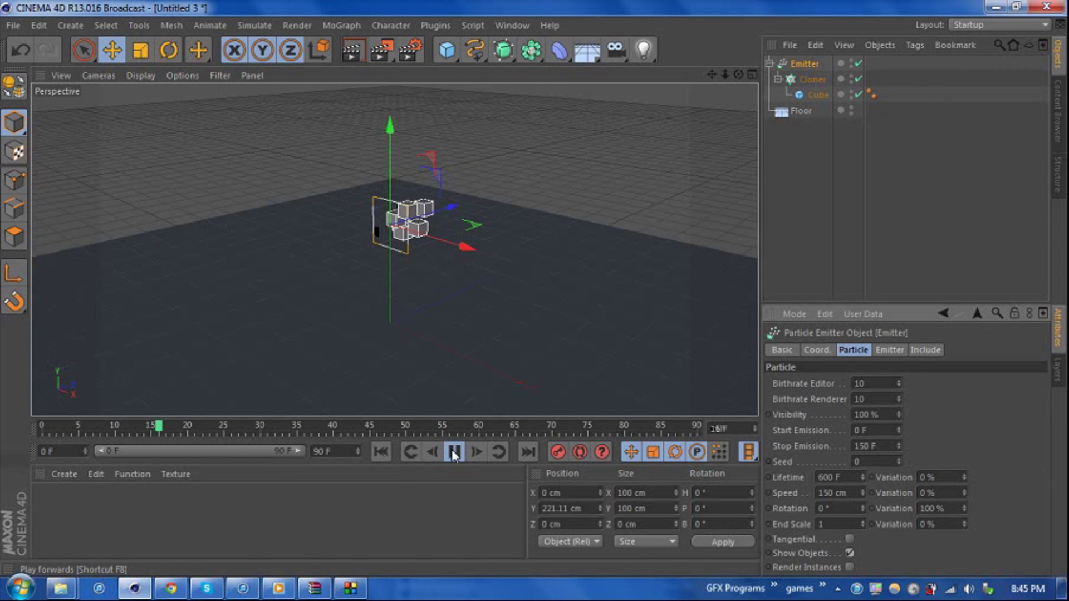
mouse_move(736, 75)
left_mouse_down()
mouse_move(573, 66)
mouse_move(738, 74)
left_mouse_up()
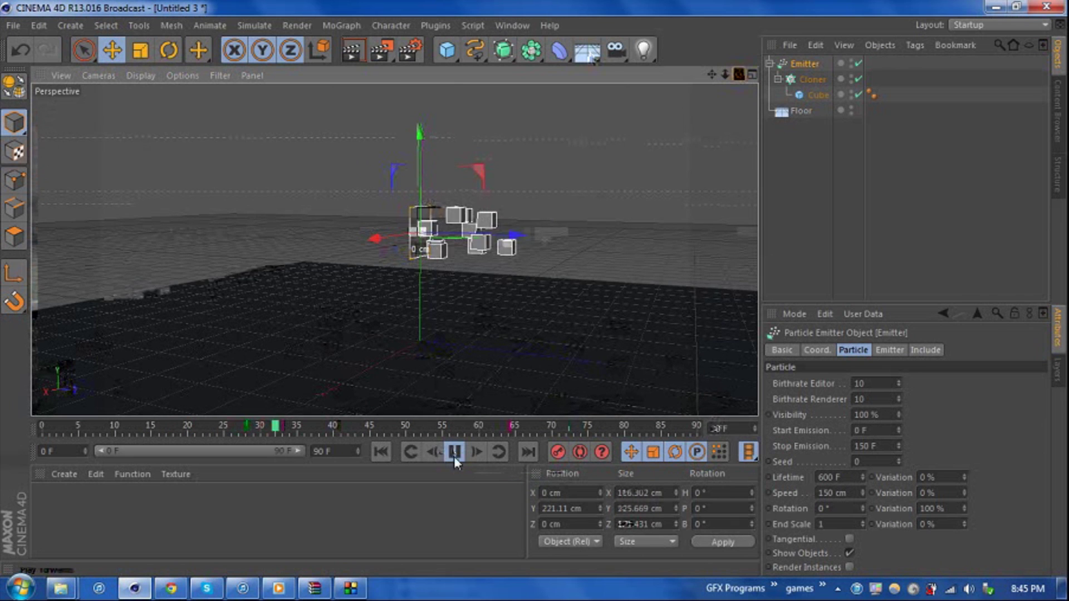
left_click(453, 453)
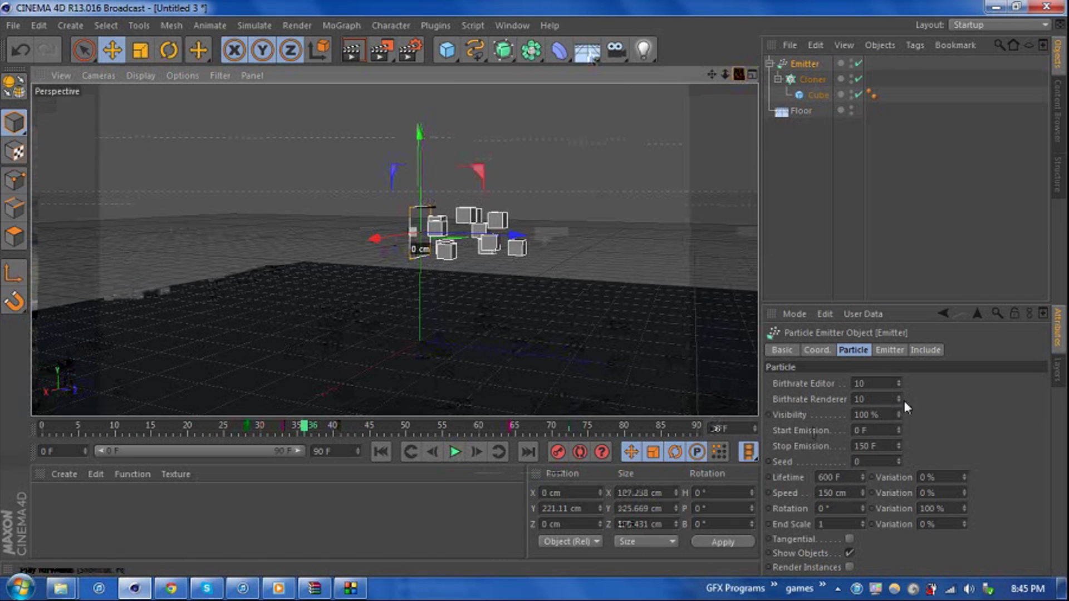
left_click(889, 352)
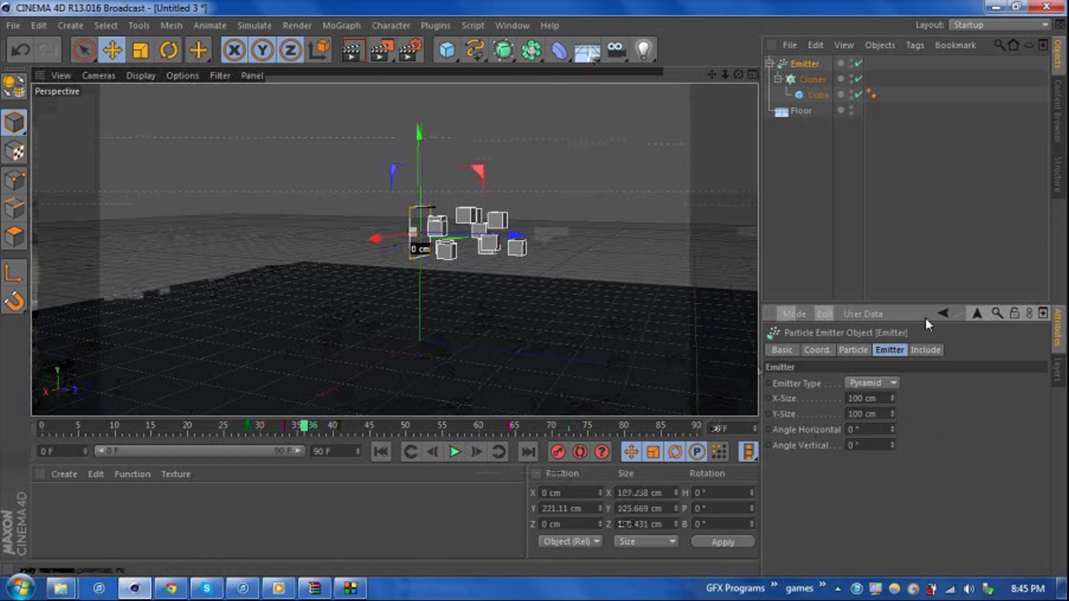
left_click(927, 350)
left_click(852, 349)
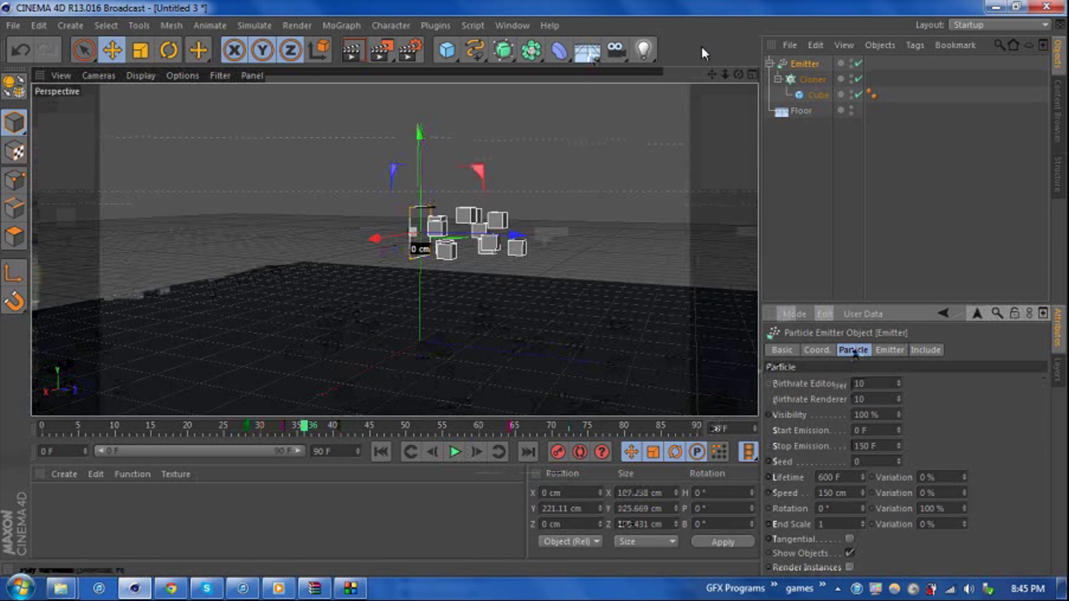
left_click(823, 158)
Give the floor a Collider Body simulation tag
left_click(802, 110)
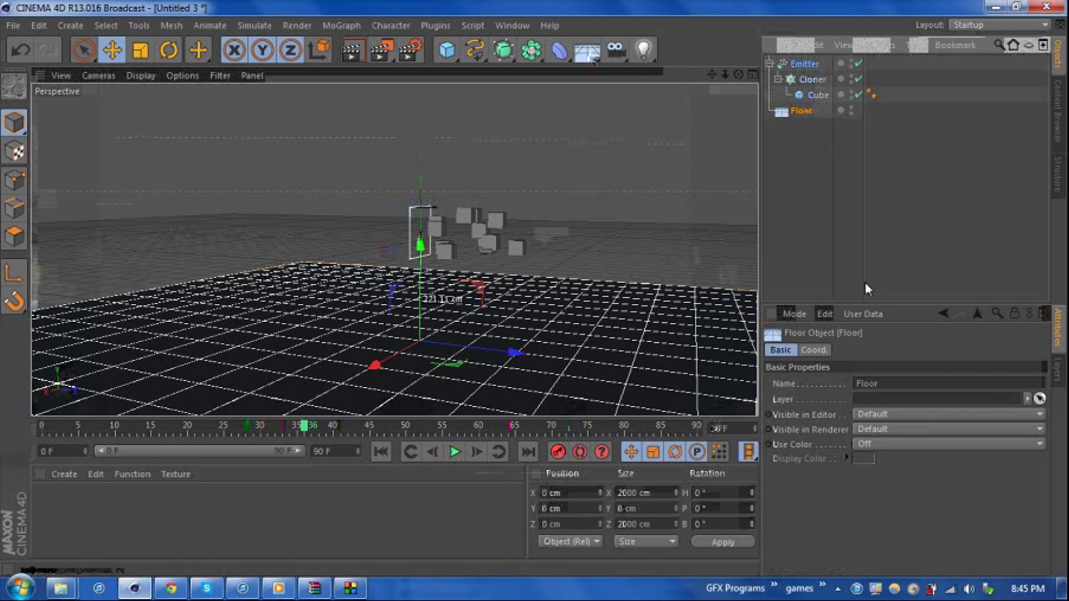
left_click_drag(738, 74, 788, 95)
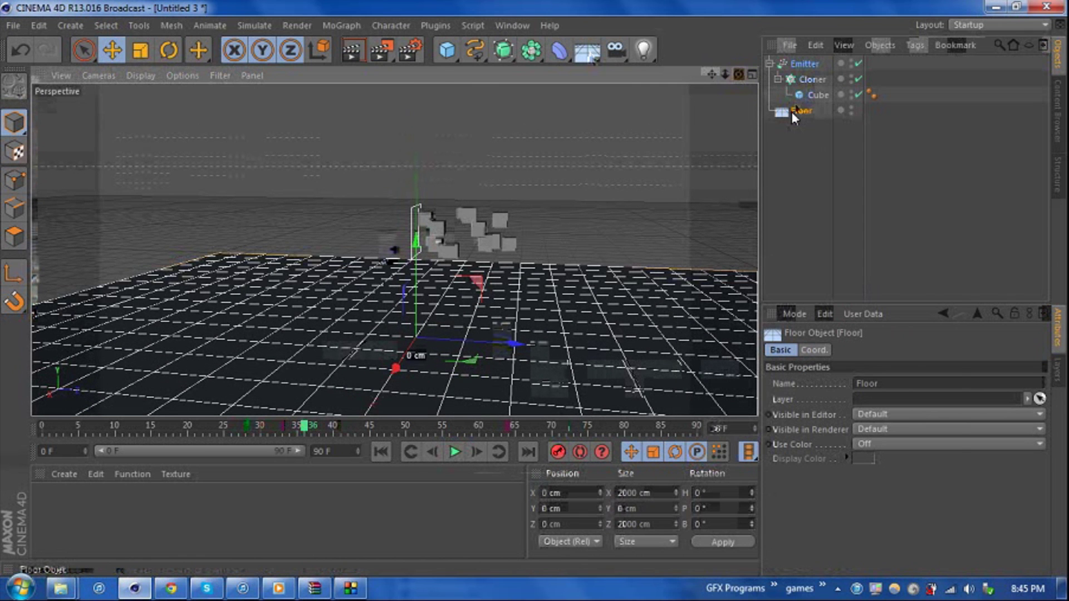
right_click(791, 111)
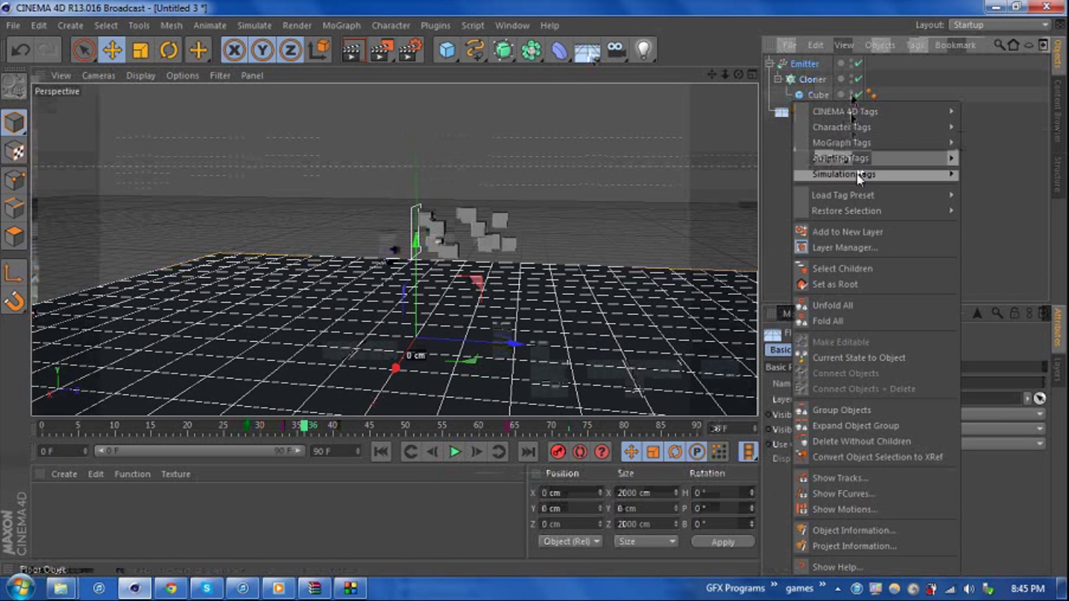
mouse_move(870, 176)
left_click(985, 195)
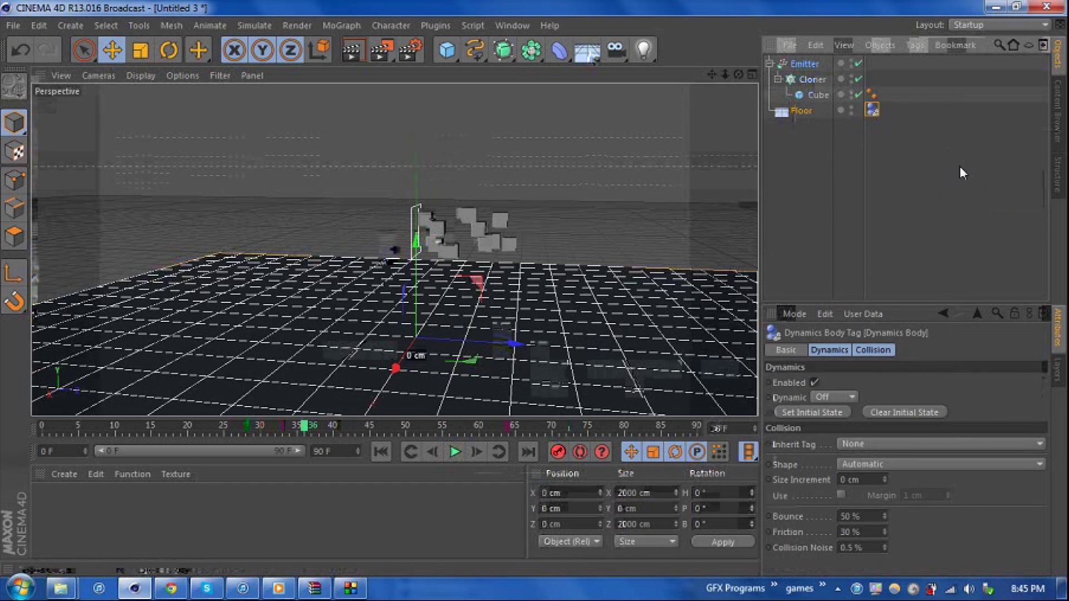
Give the Cloner a Rigid Body simulation tag
left_click(806, 82)
right_click(807, 82)
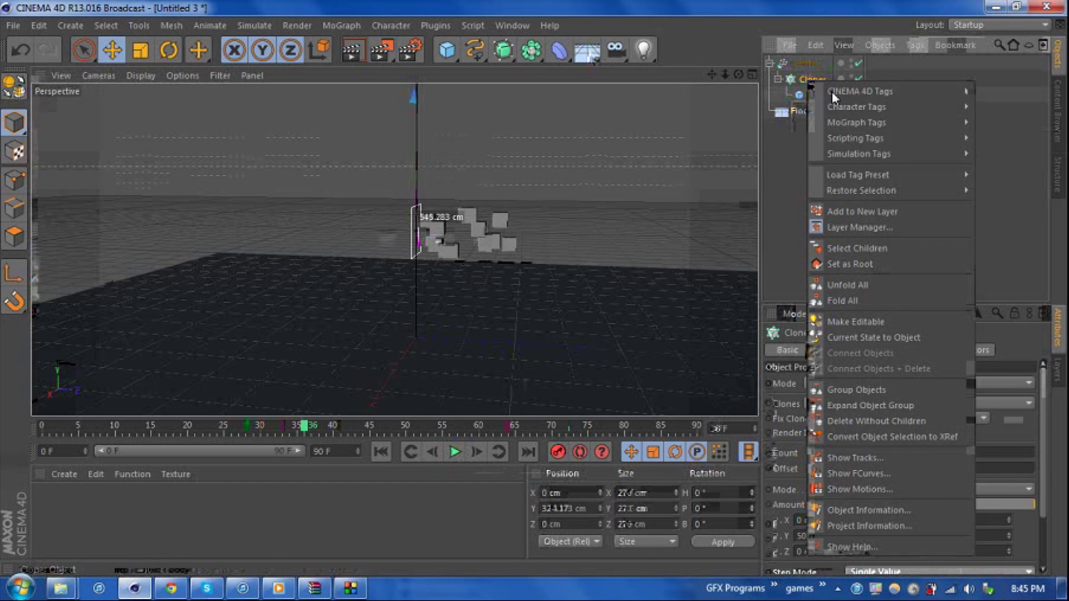
mouse_move(869, 154)
left_click(1000, 160)
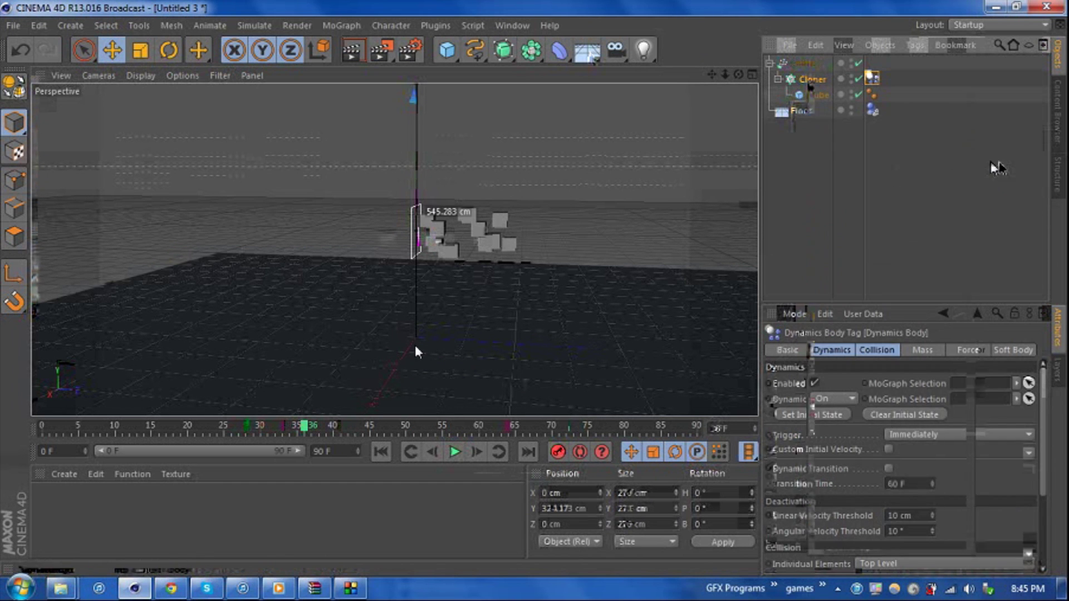
Play the simulation from the first frame and examine from several angles how the cubes hit the floor
left_click(380, 452)
left_click(454, 451)
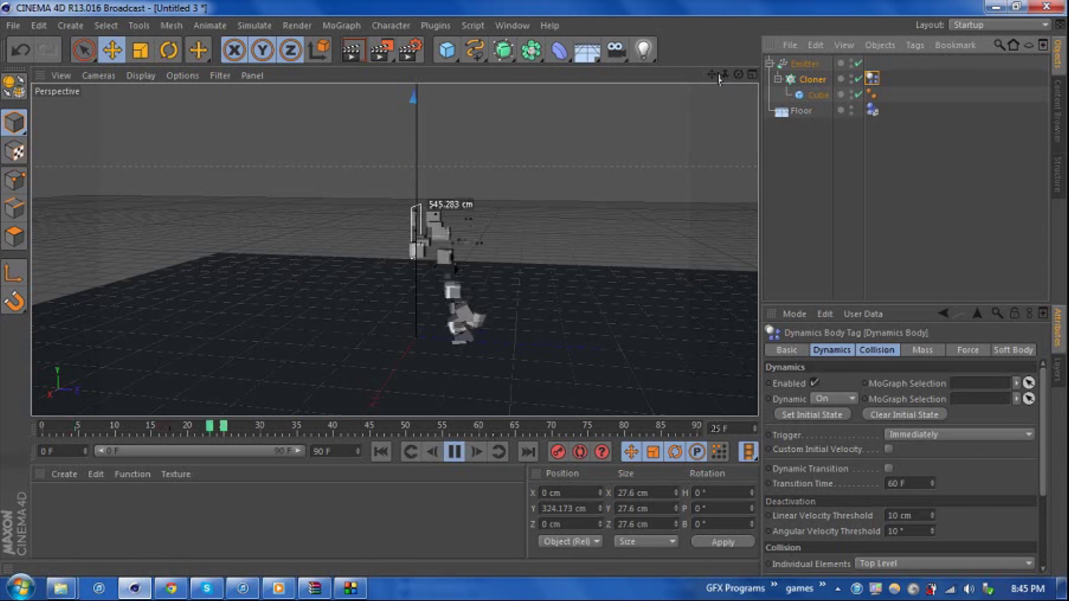
left_click_drag(712, 75, 650, 55)
scroll(551, 211, "down", 2)
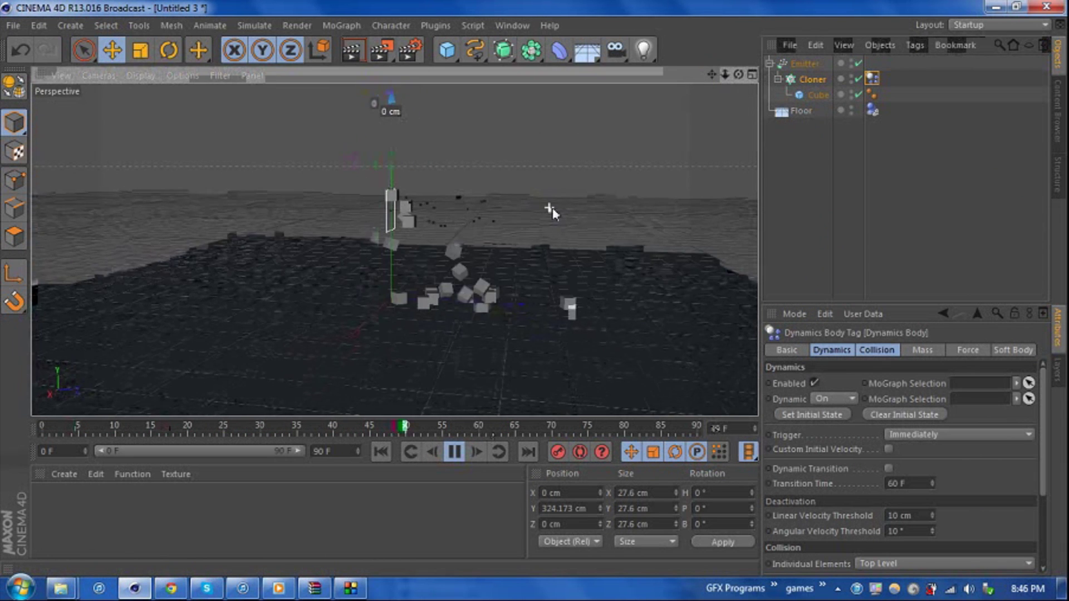
left_click_drag(738, 74, 423, 128)
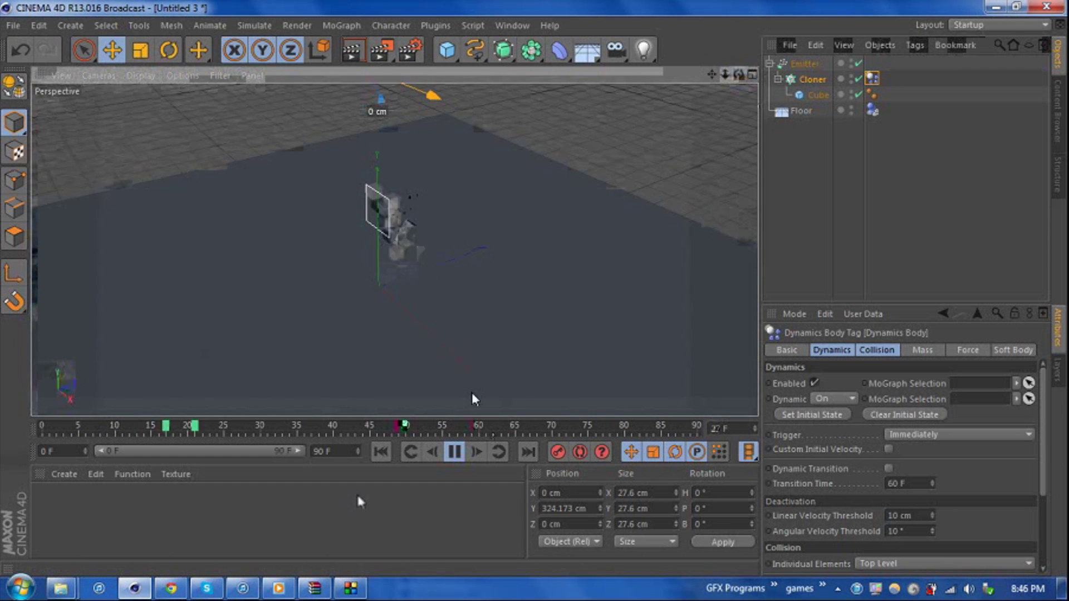
Set the animation's end frame to 300 and extend the preview range to 300 F
double_click(326, 451)
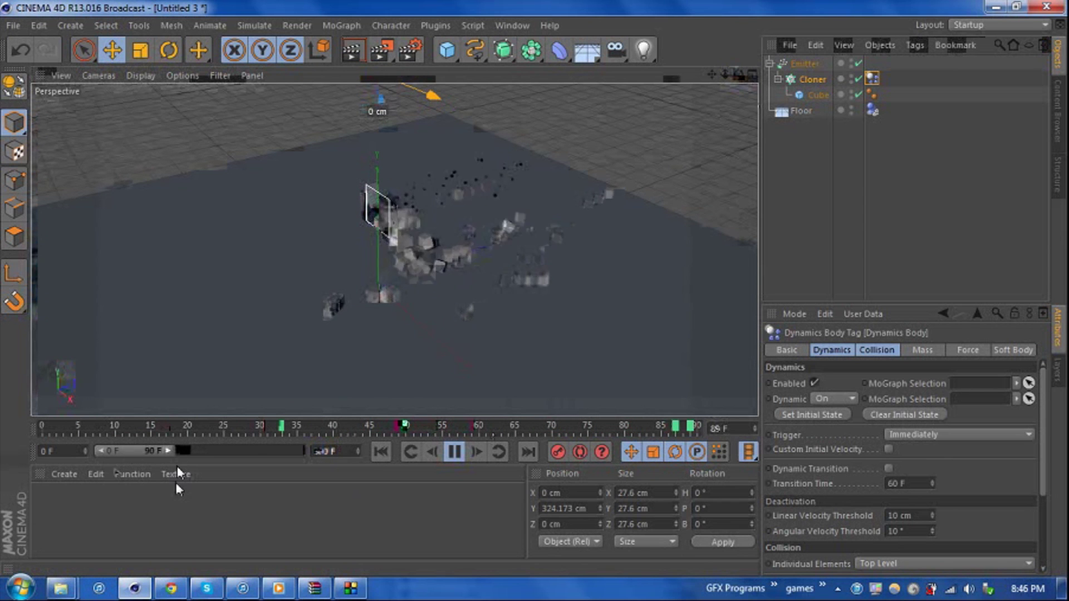
left_click_drag(161, 450, 363, 460)
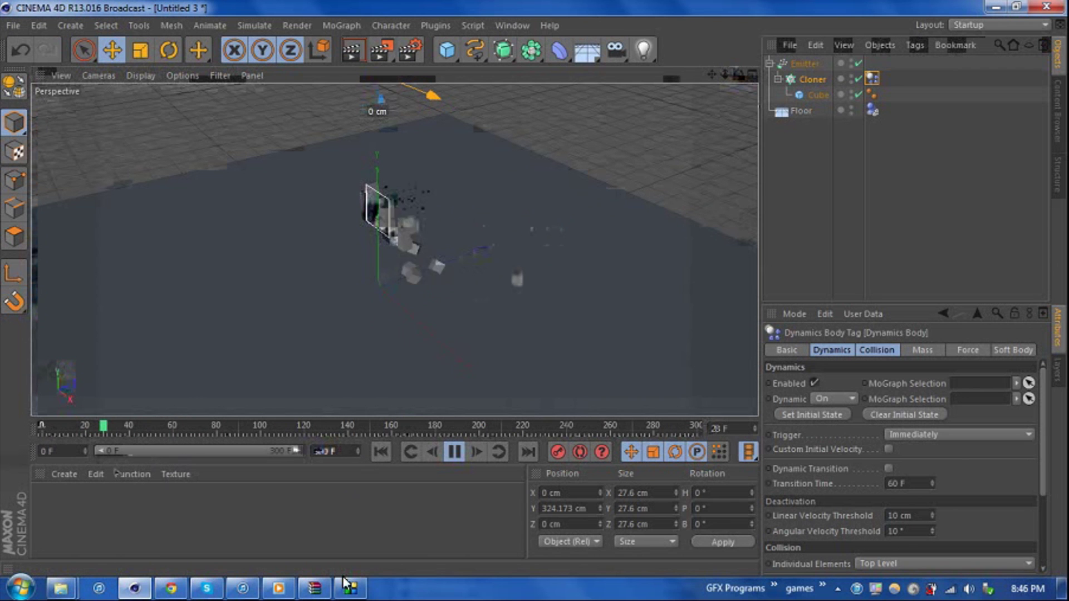
Review the extended simulation from another angle, stop playback and return to frame 0
mouse_move(739, 74)
left_mouse_down()
mouse_move(780, 75)
mouse_move(627, 75)
mouse_move(716, 97)
mouse_move(744, 96)
mouse_move(749, 86)
left_mouse_up()
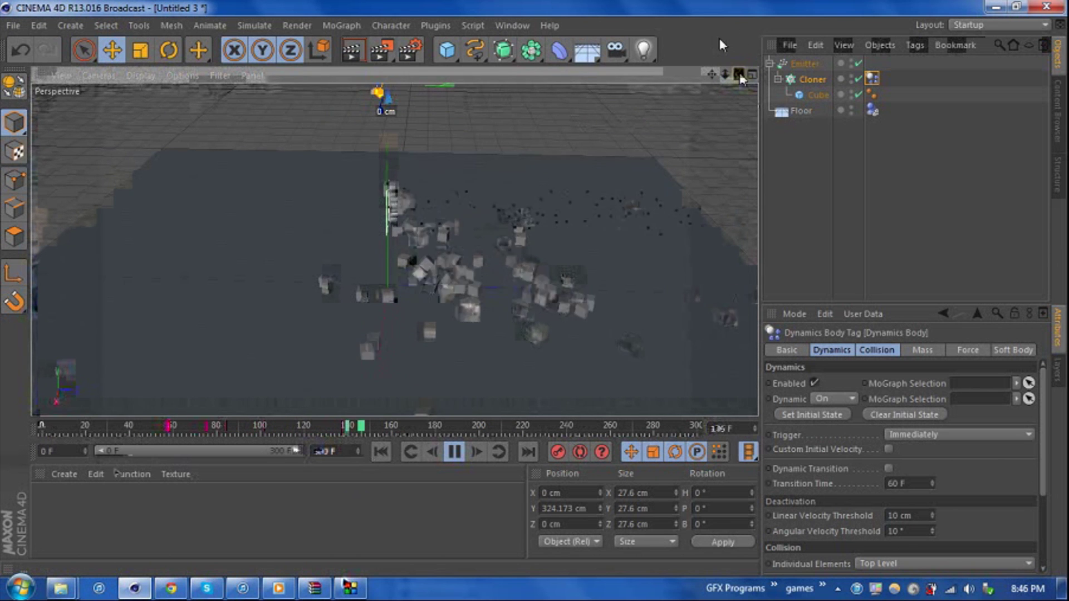
left_click(454, 452)
left_click_drag(430, 433, 42, 426)
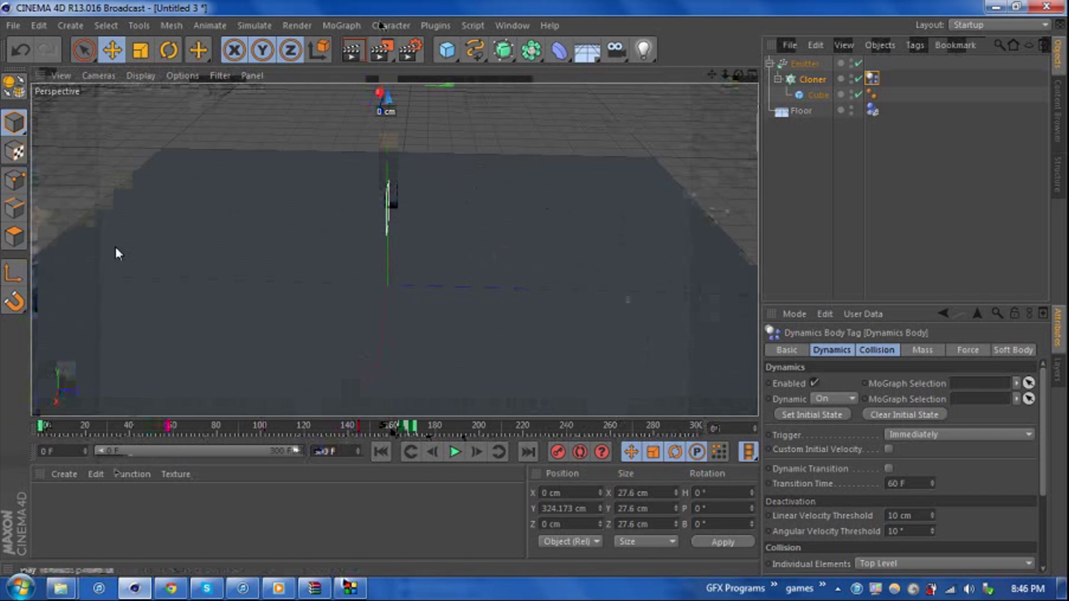
Rotate the emitter to a pitch of 45°
left_click(803, 65)
left_click(169, 50)
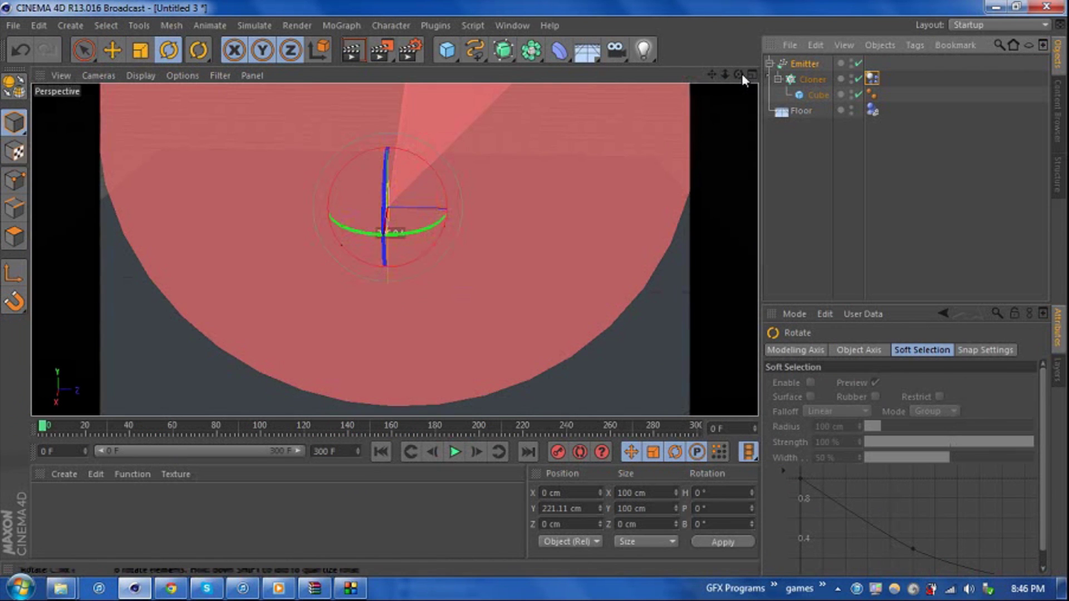
left_click_drag(740, 77, 640, 77)
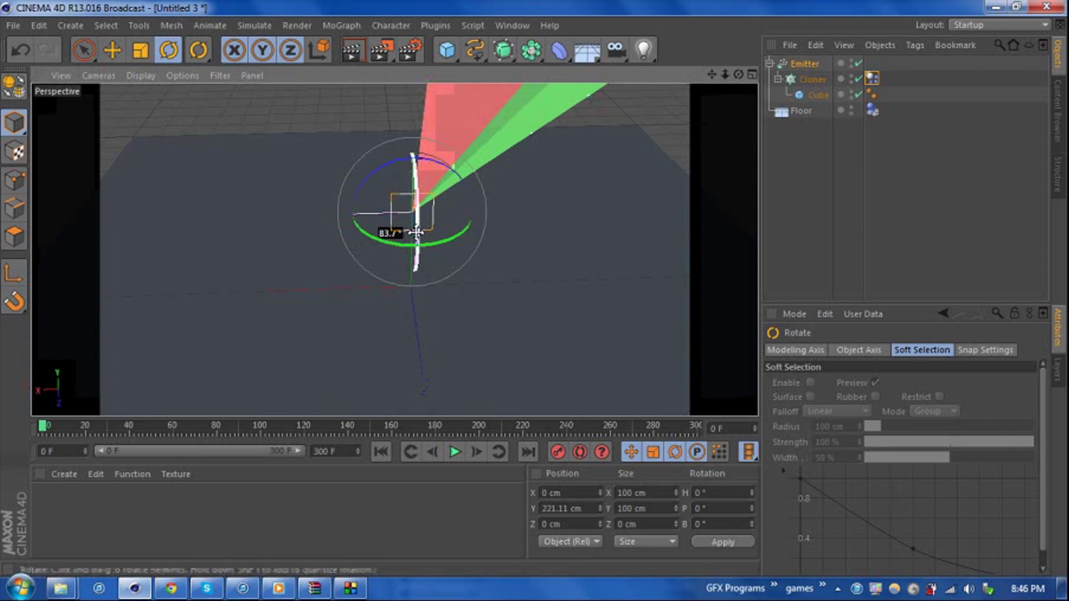
left_click_drag(415, 232, 428, 148)
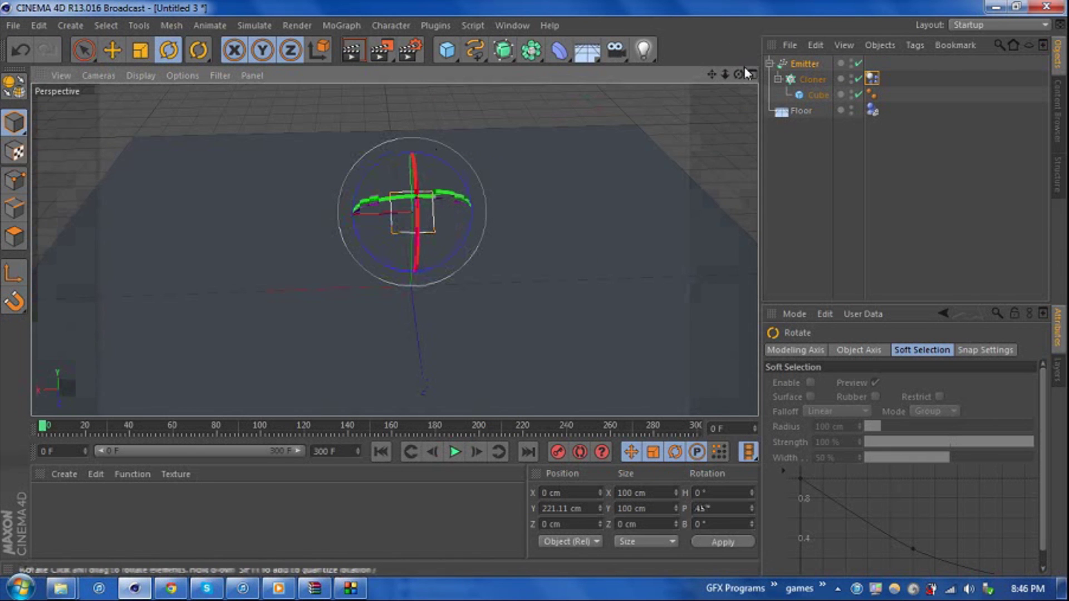
Move the emitter away from the world centre to about Y 298 cm and Z 166 cm
left_click_drag(739, 74, 137, 62)
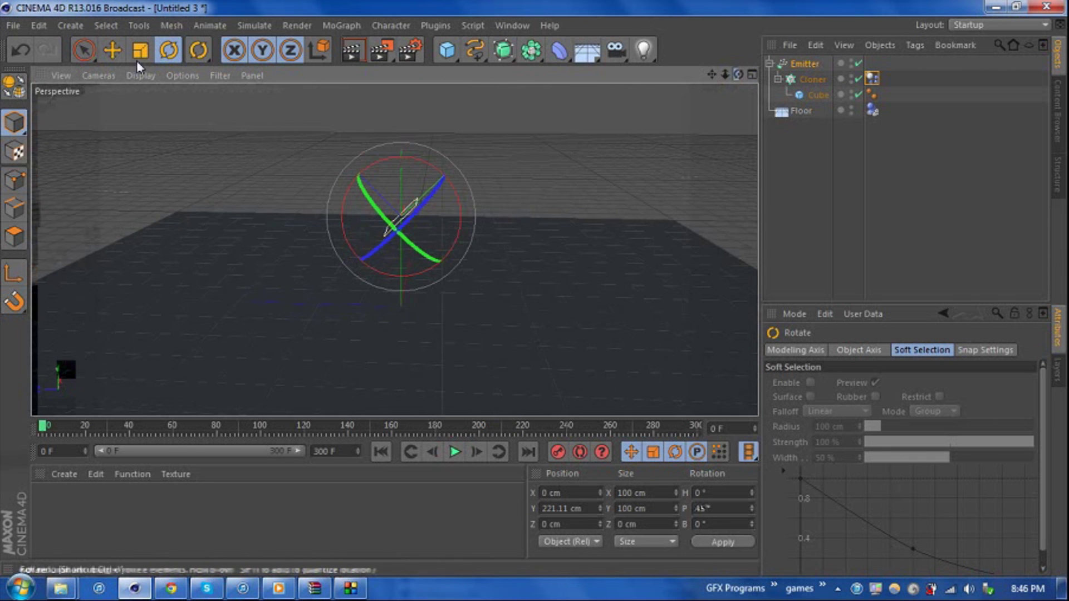
left_click(112, 50)
left_click_drag(403, 217, 300, 161)
left_click_drag(396, 113, 379, 140)
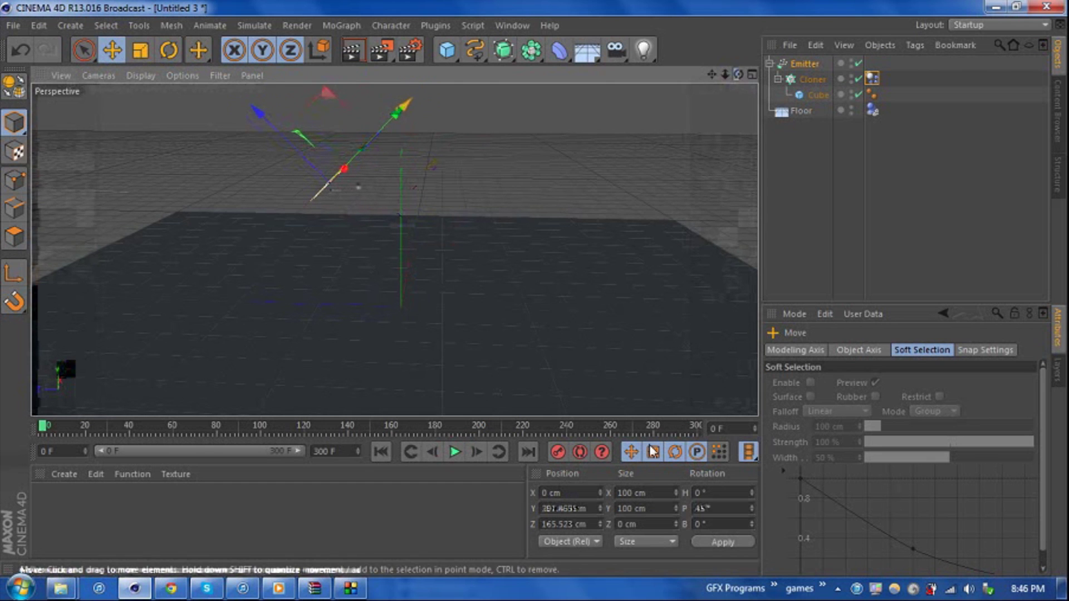
Play the simulation to check the emission direction, stop it and return to frame 0
left_click(455, 451)
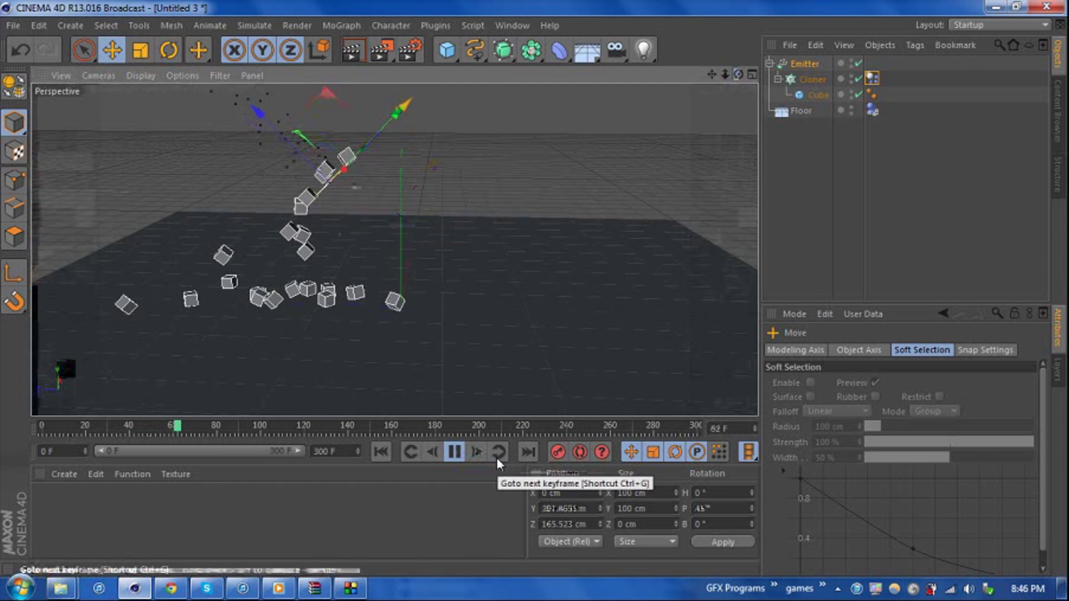
left_click(454, 452)
left_click(380, 452)
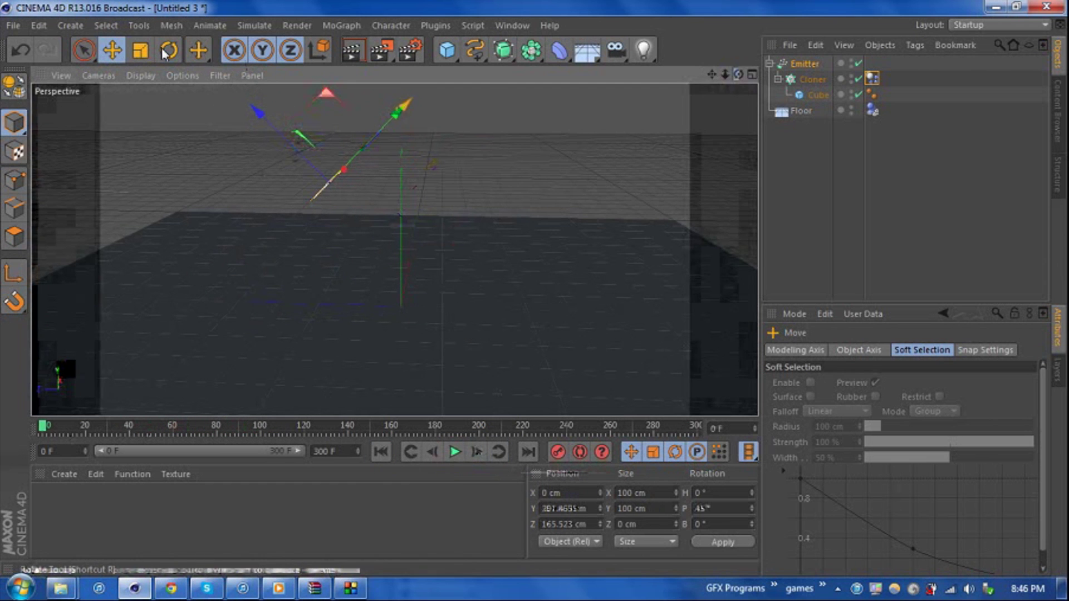
Rotate the emitter to a pitch of 225° and run a short playback to check its aim
key("r")
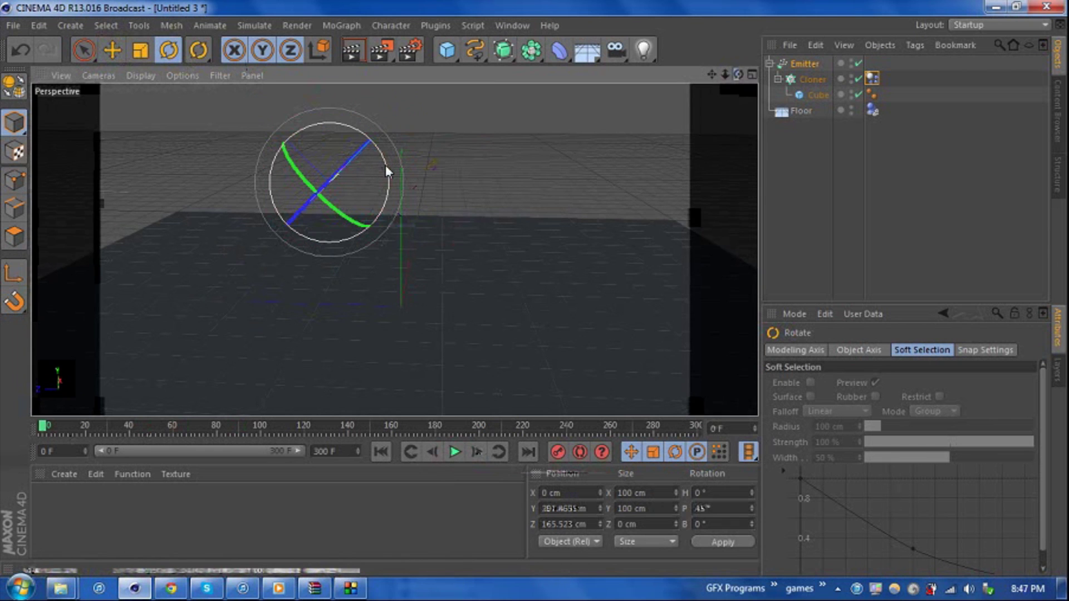
left_click_drag(385, 165, 286, 195)
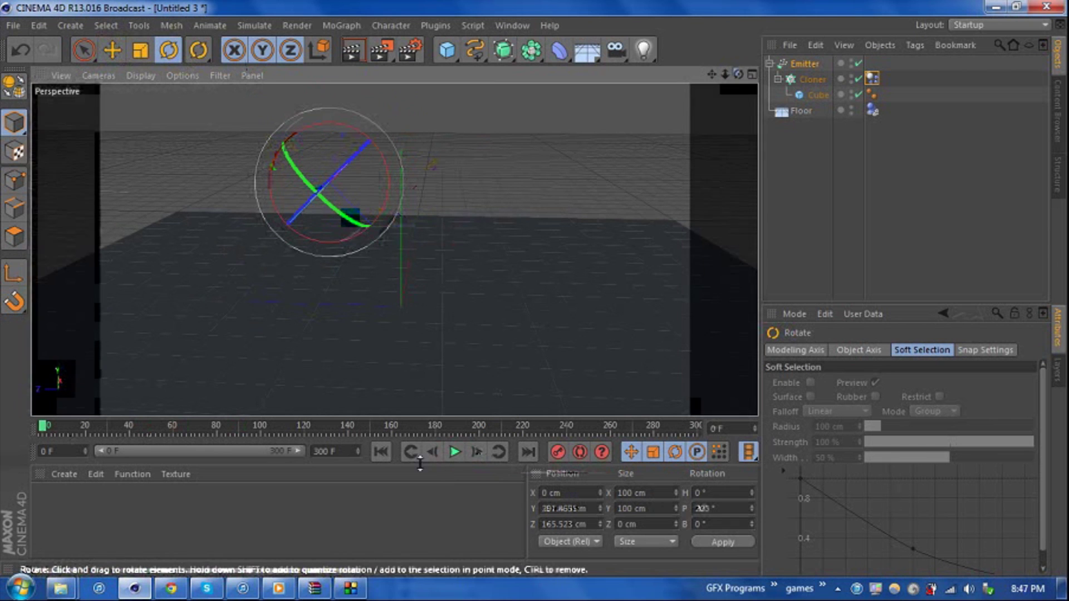
left_click(456, 452)
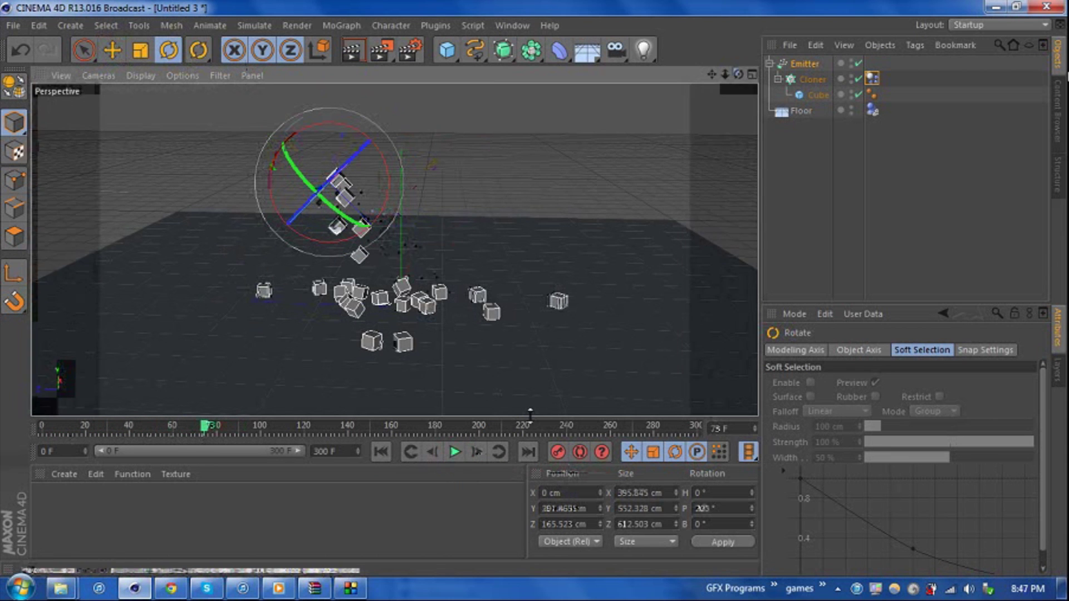
Duplicate the emitter together with its Cloner and Cube
left_click(805, 62)
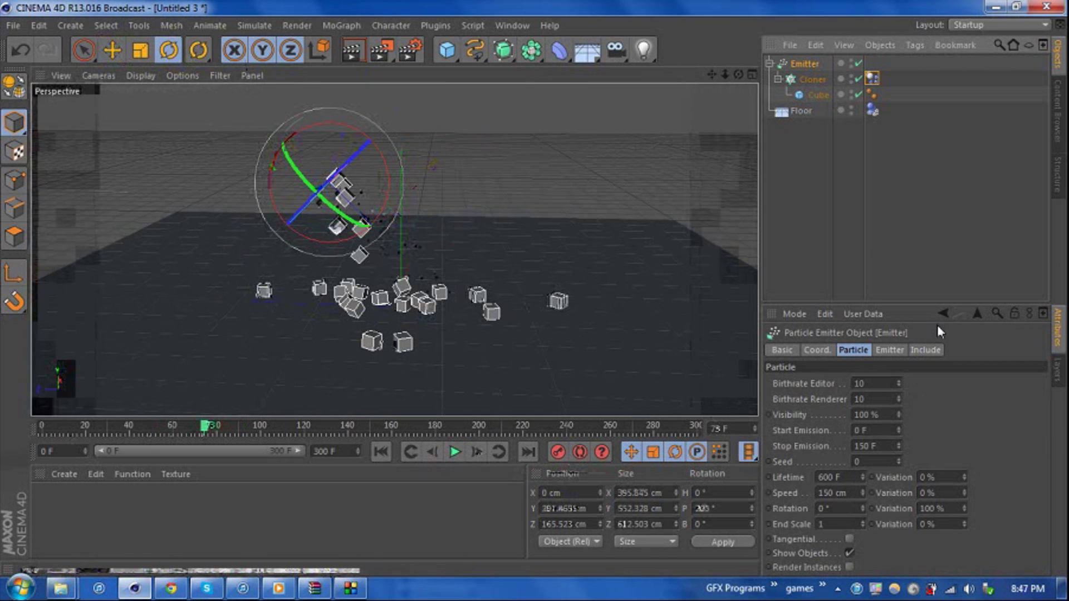
key("ctrl+c")
key("ctrl+v")
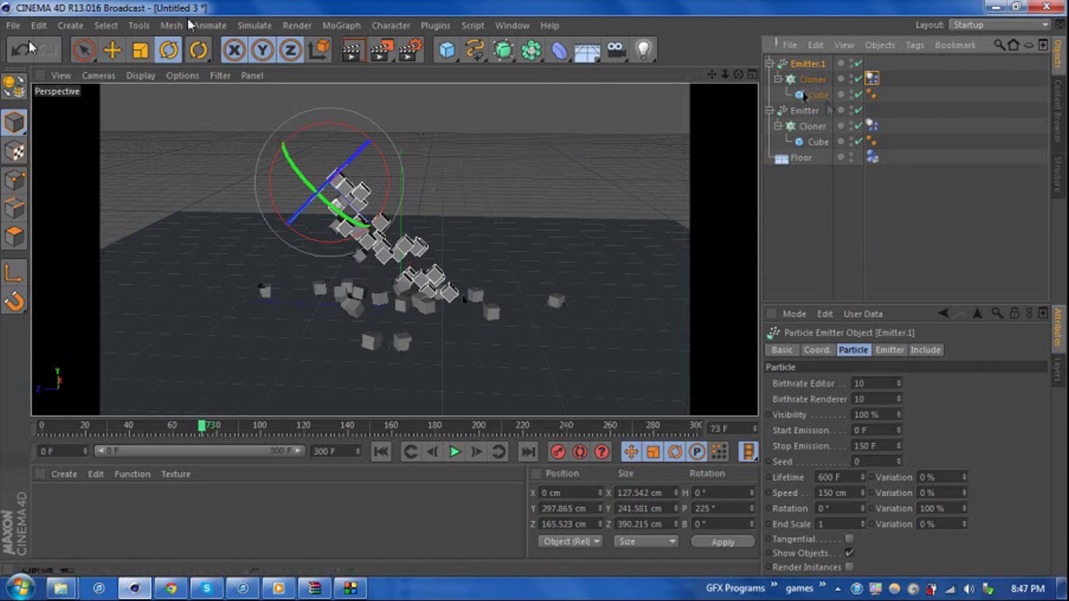
Add a Platonic primitive scaled down to about 53.8 cm and raise it to about 175 cm in Y
left_click(443, 48)
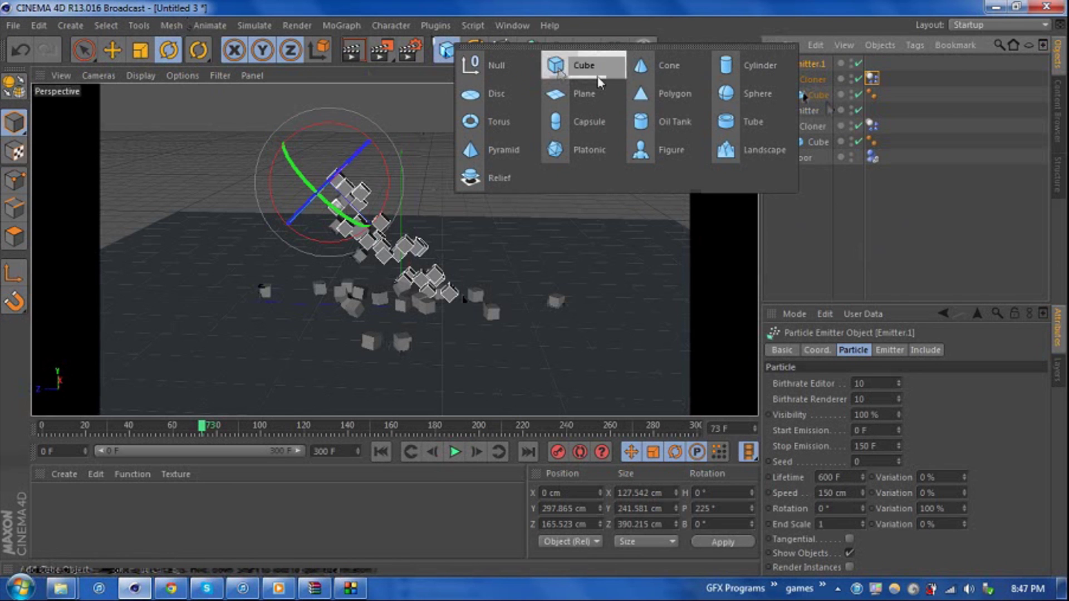
left_click(575, 156)
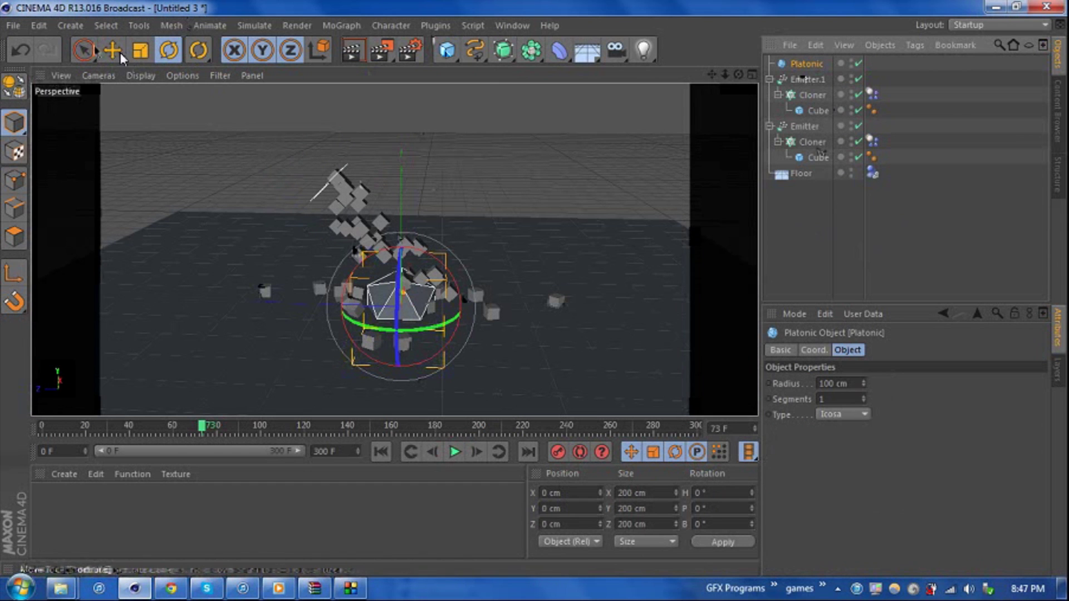
left_click(144, 52)
left_click_drag(587, 220, 290, 485)
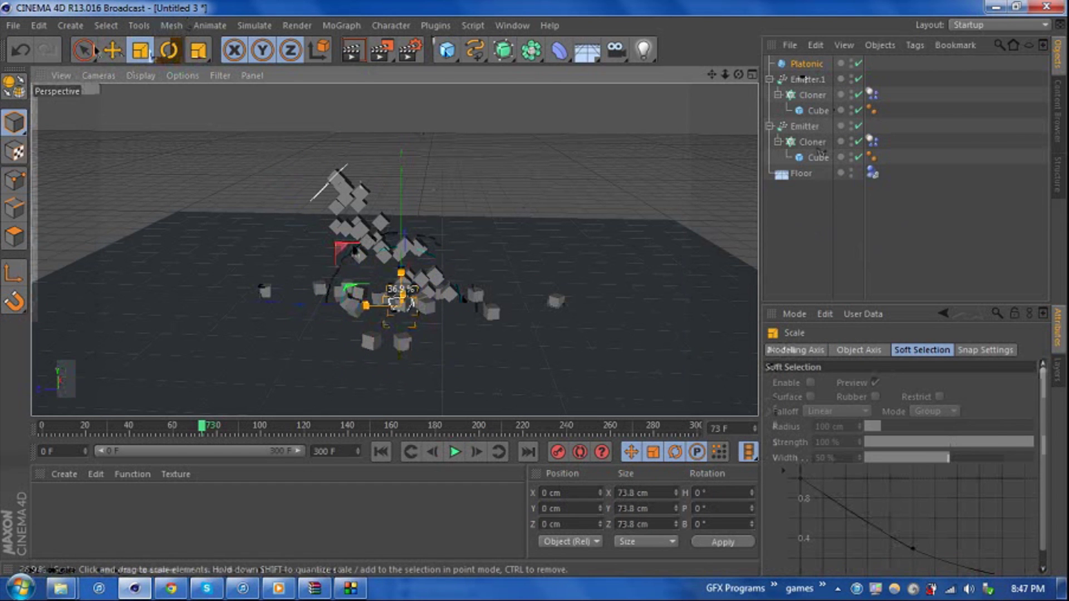
left_click_drag(394, 304, 389, 304)
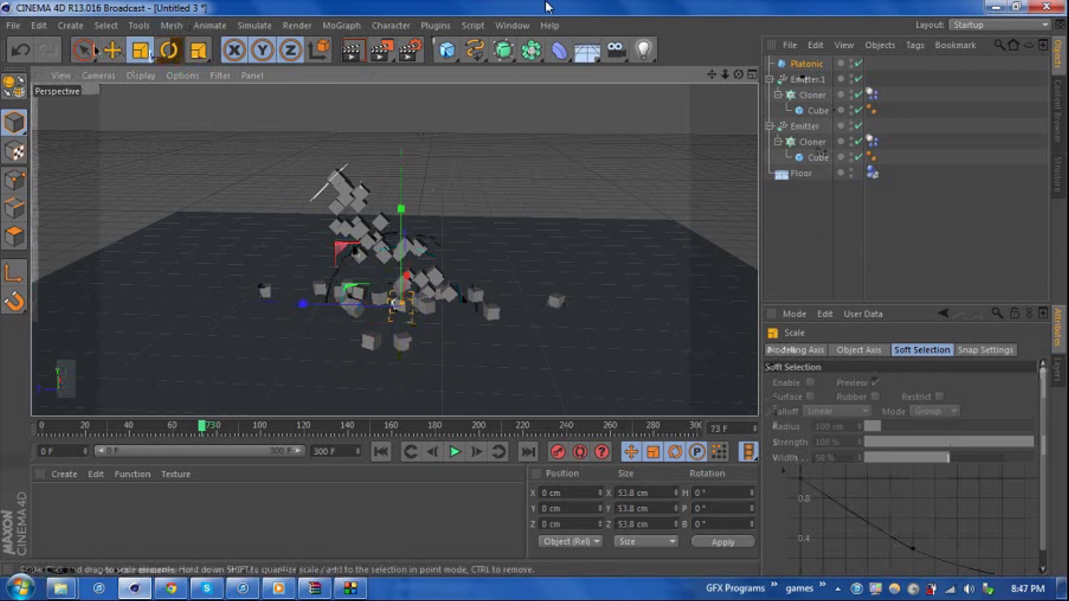
left_click(119, 56)
left_click_drag(402, 229, 409, 155)
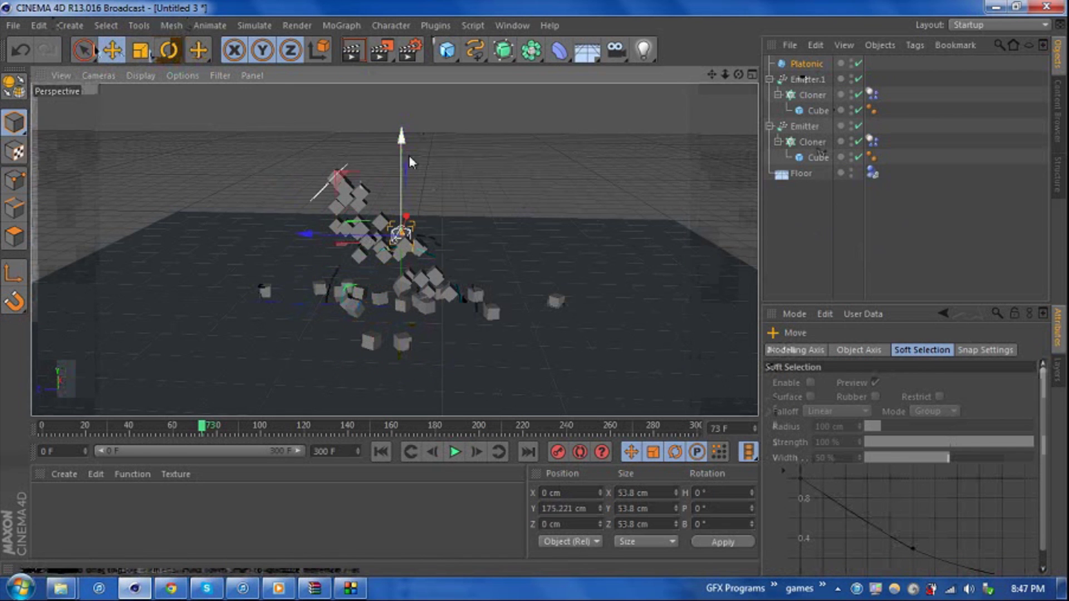
Replace the Cube inside the duplicated emitter's Cloner with the Platonic object
left_click(817, 109)
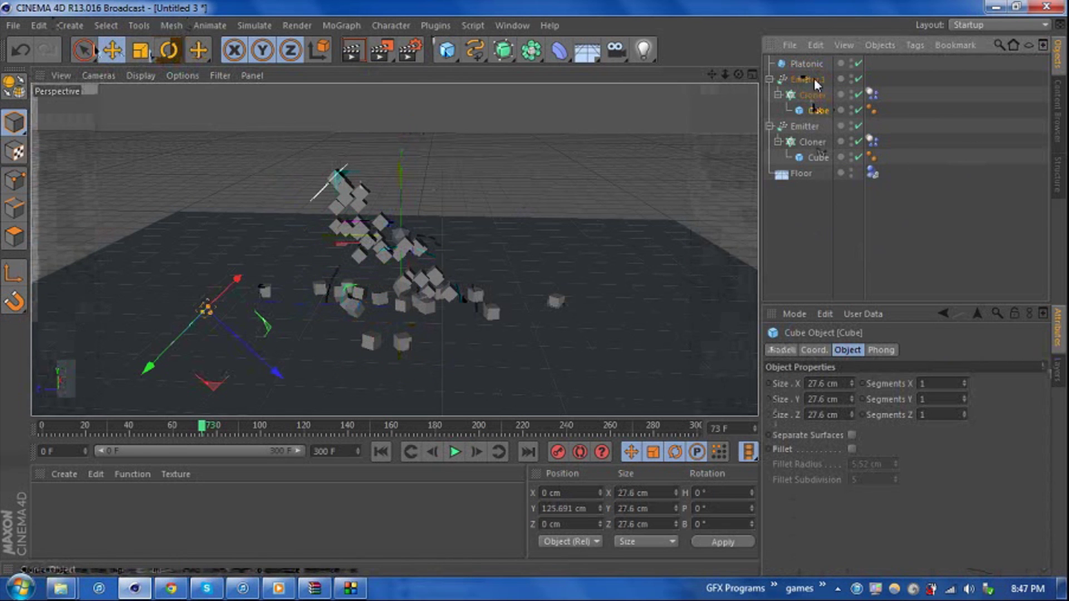
key("Delete")
left_click_drag(811, 97, 811, 97)
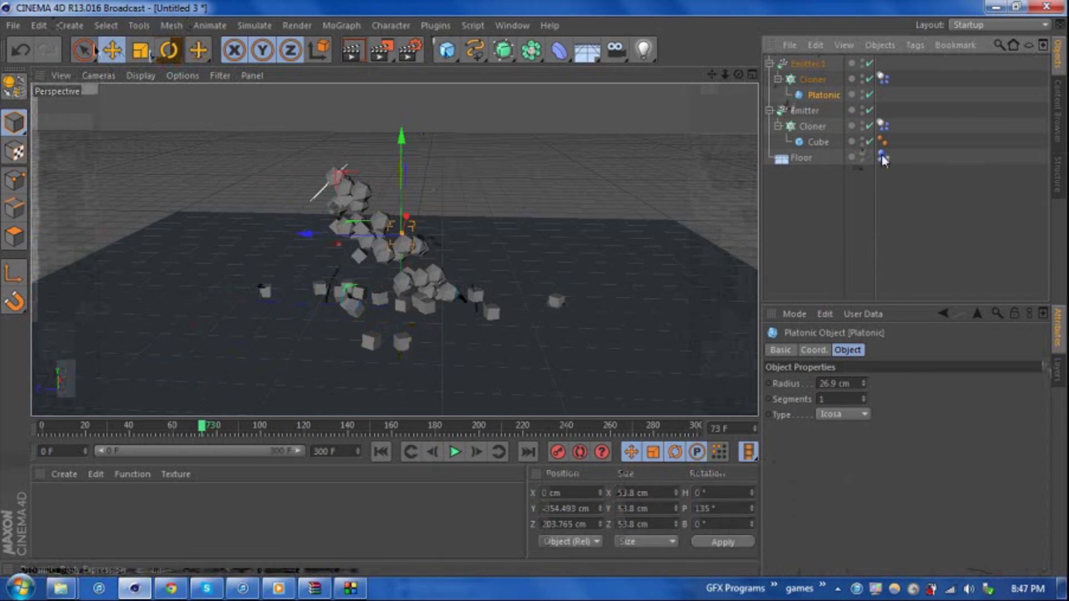
Scale the Platonic down to about 28.5 cm and play the simulation from the first frame to check both emitters
left_click(140, 52)
left_click_drag(592, 136, 479, 403)
left_click(382, 453)
left_click(452, 452)
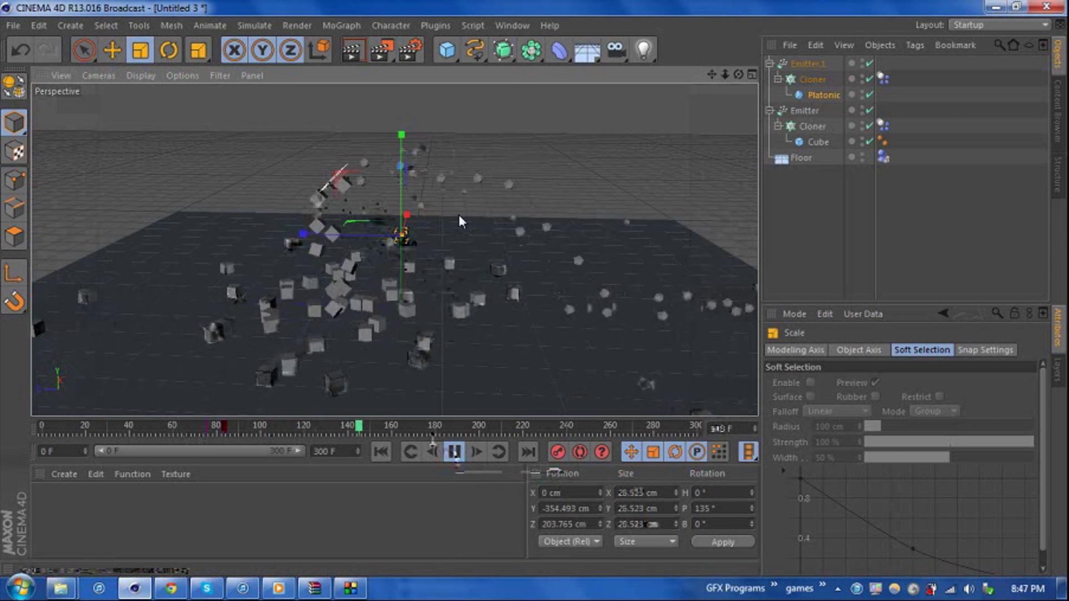
left_click(455, 452)
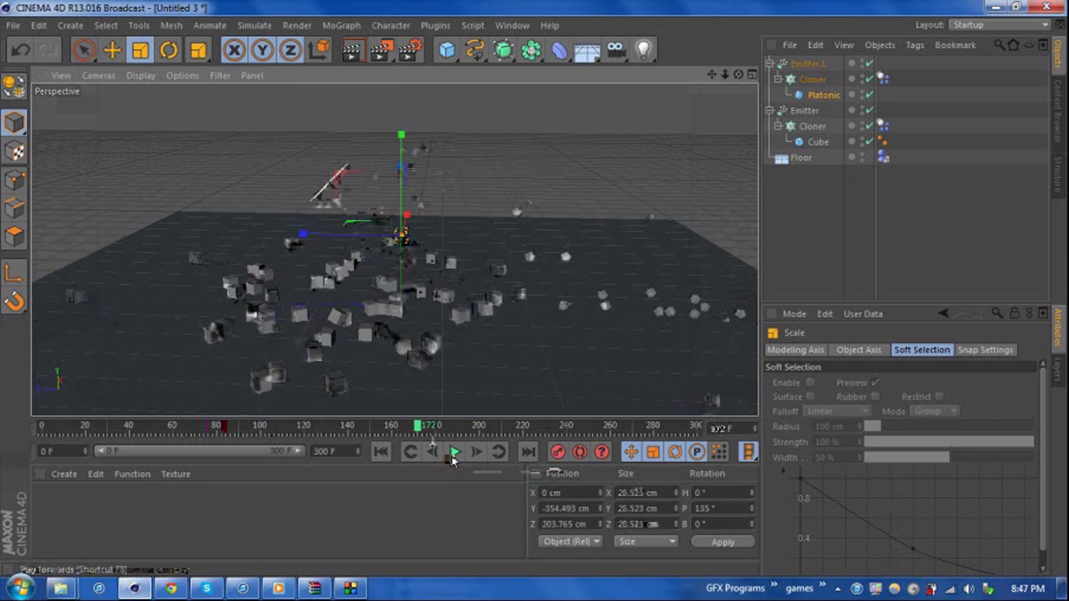
Rotate the duplicated emitter to a pitch of 315° and move it to about Y 341 cm and Z -569 cm
left_click(808, 64)
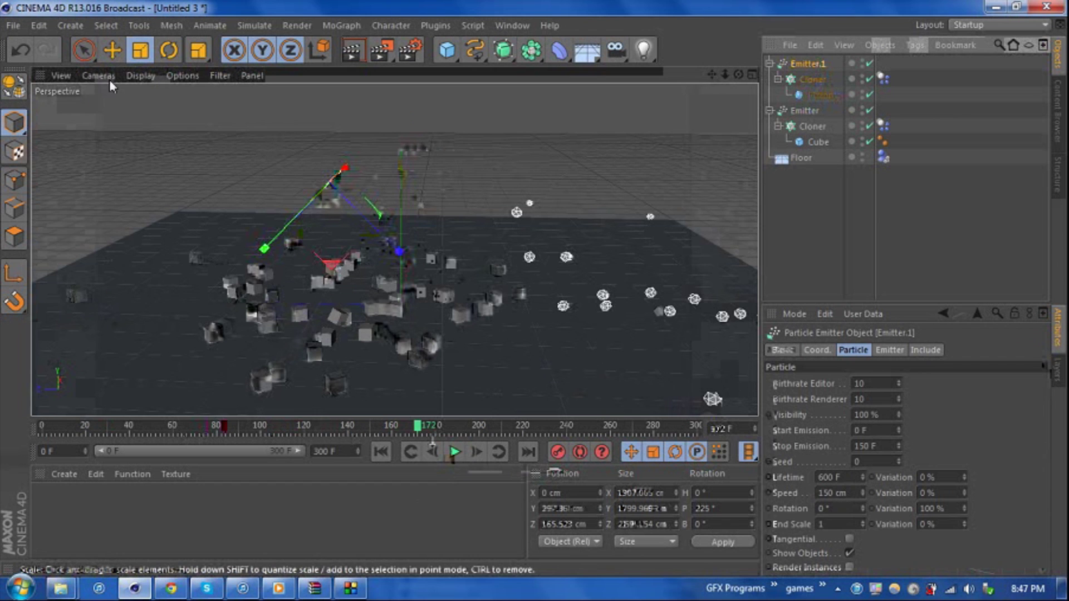
key("e")
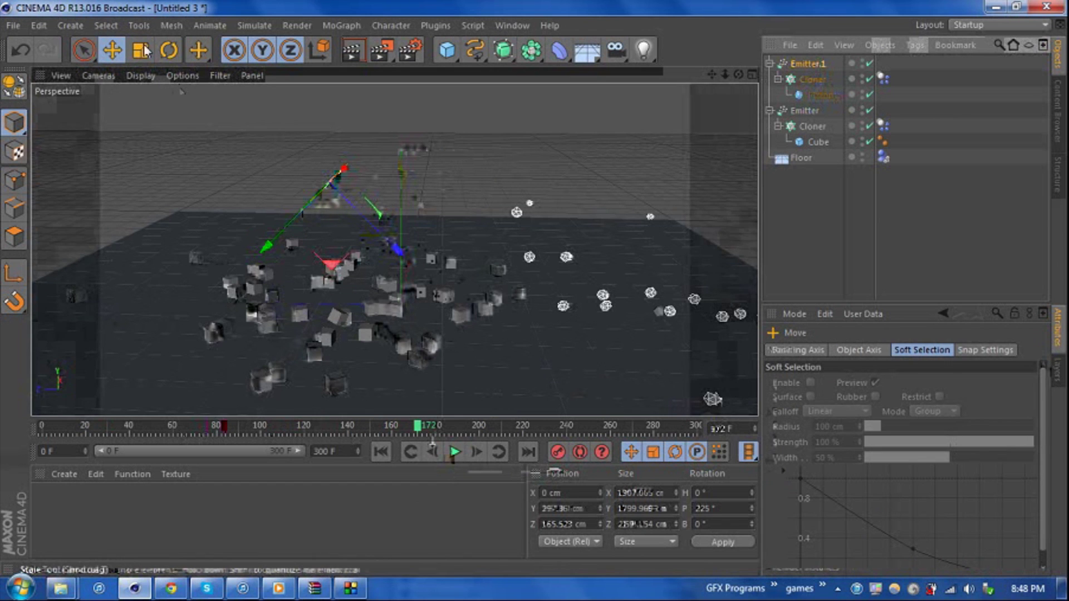
left_click(169, 50)
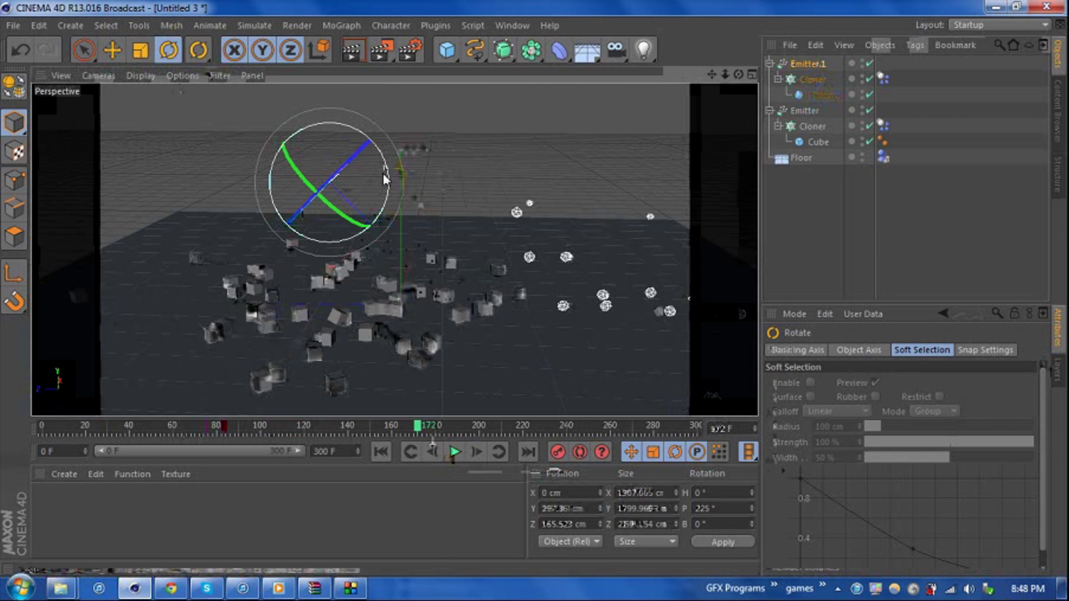
left_click_drag(383, 173, 356, 246)
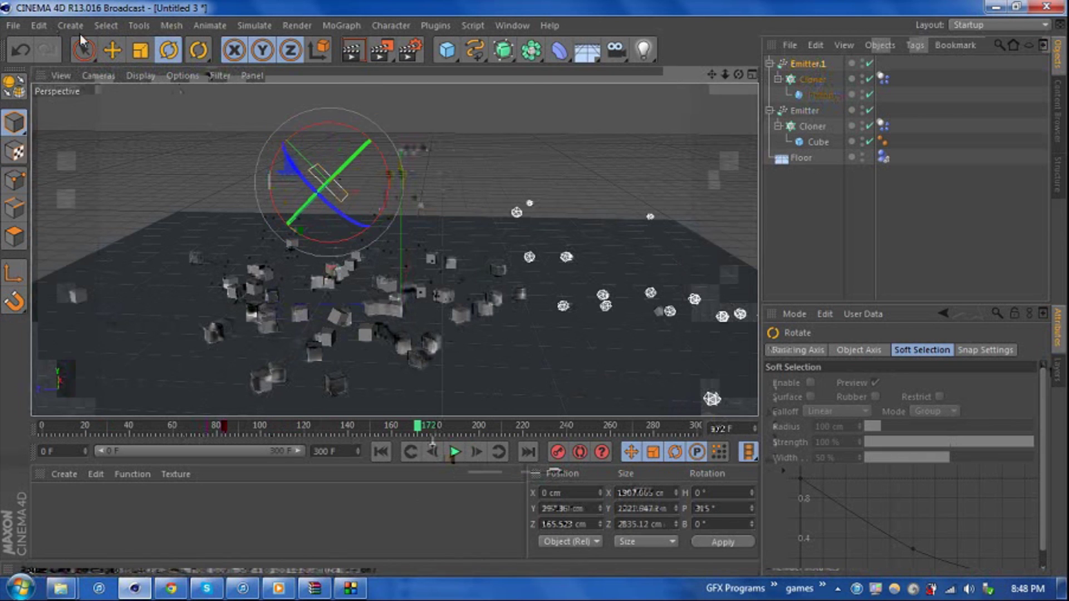
left_click_drag(283, 139, 474, 245)
left_click_drag(479, 334, 660, 167)
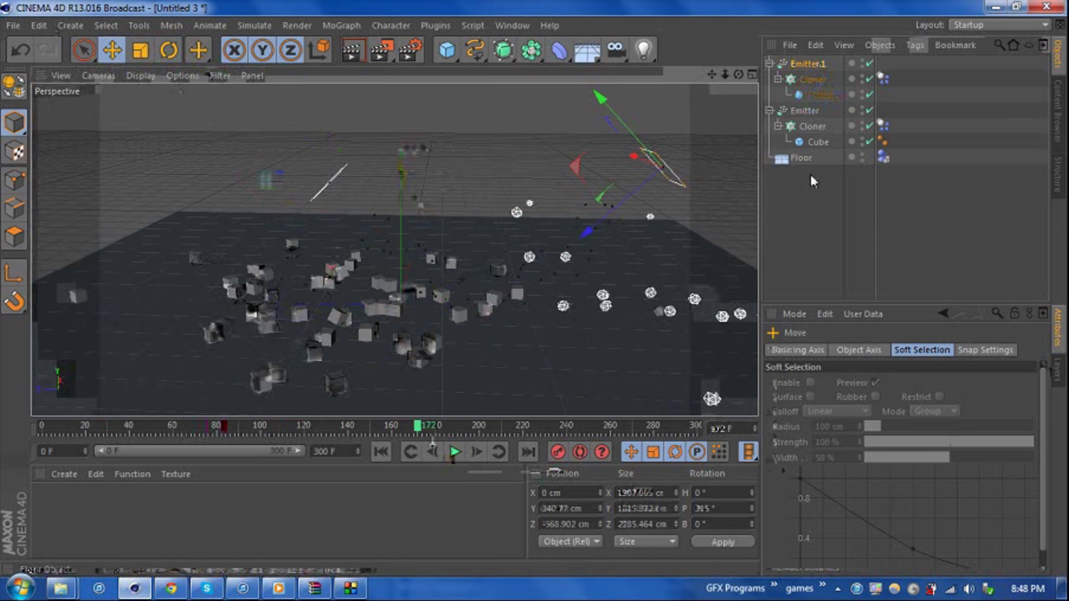
Play the simulation from the first frame to examine how the two particle streams meet, then stop it
left_click(384, 451)
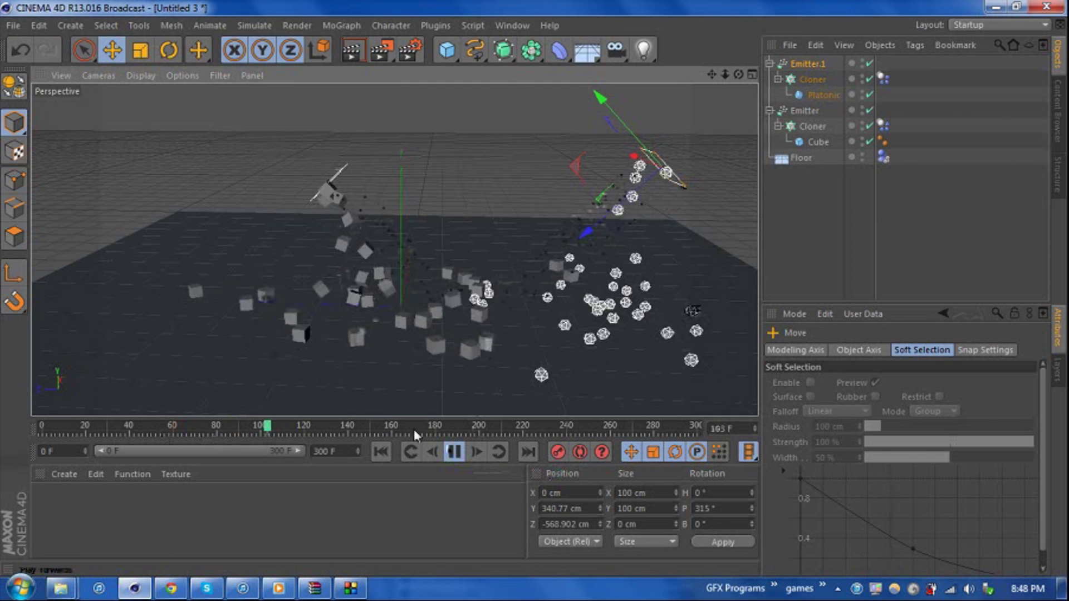
left_click(454, 453)
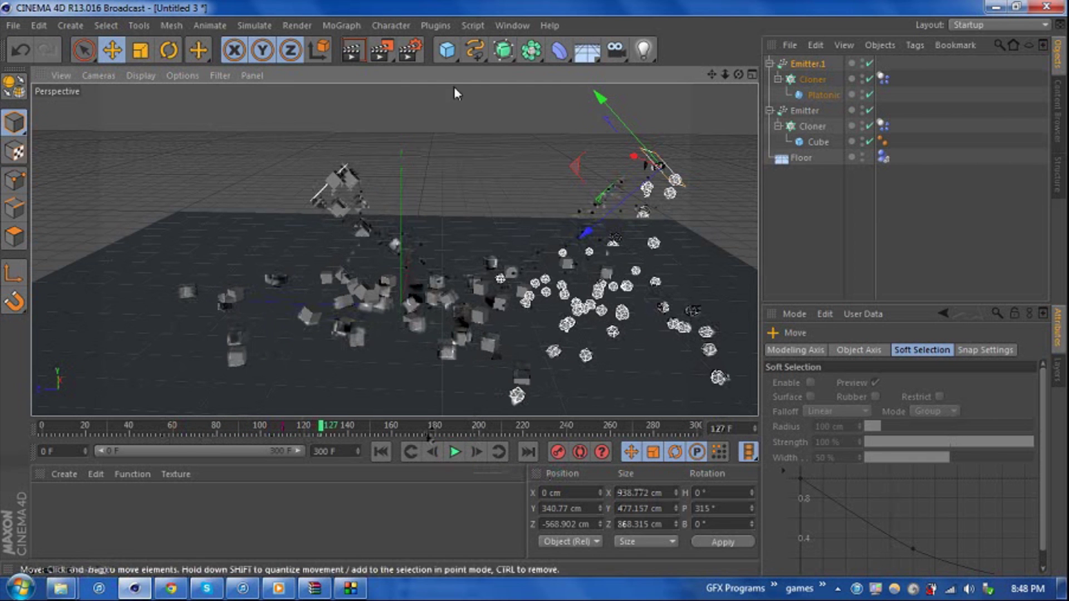
left_click_drag(716, 78, 662, 52)
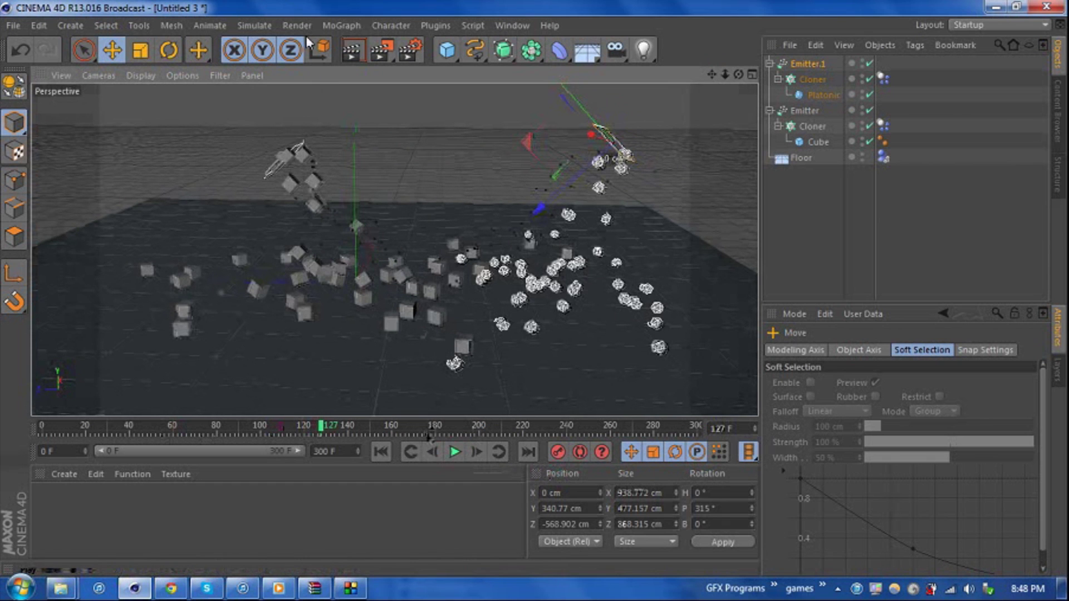
Add a MoText object and rotate its heading to about -90° so the text faces the view
left_click(356, 23)
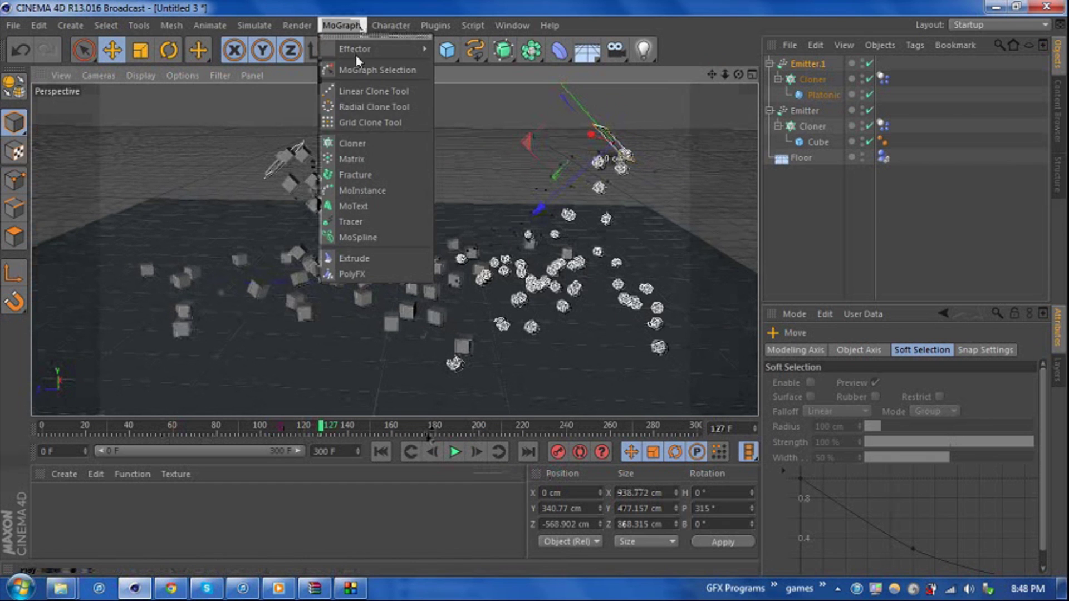
left_click(362, 204)
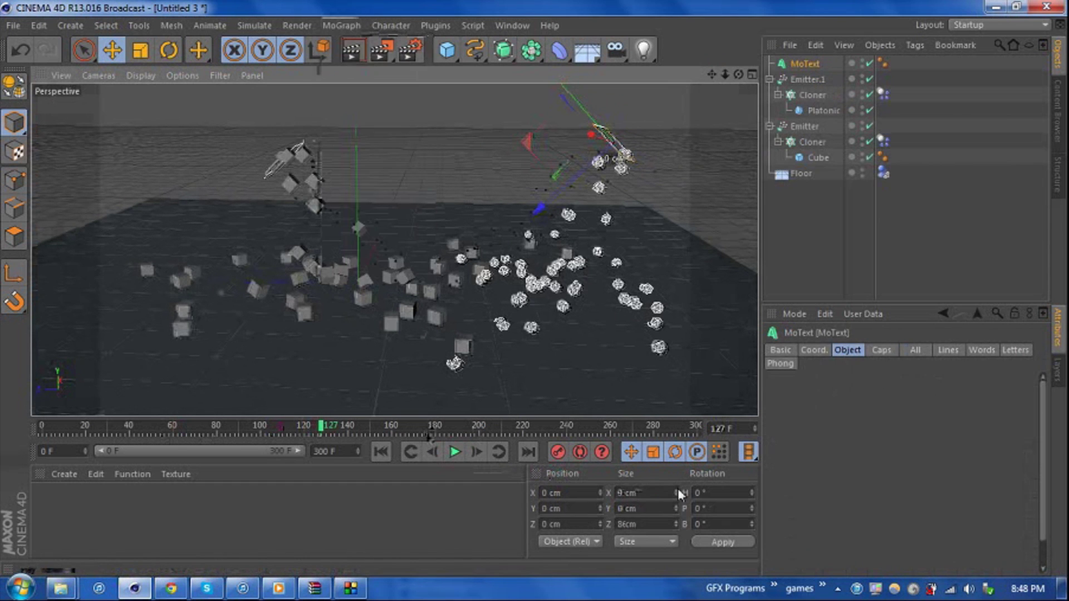
left_click(168, 51)
left_click_drag(368, 302, 262, 293)
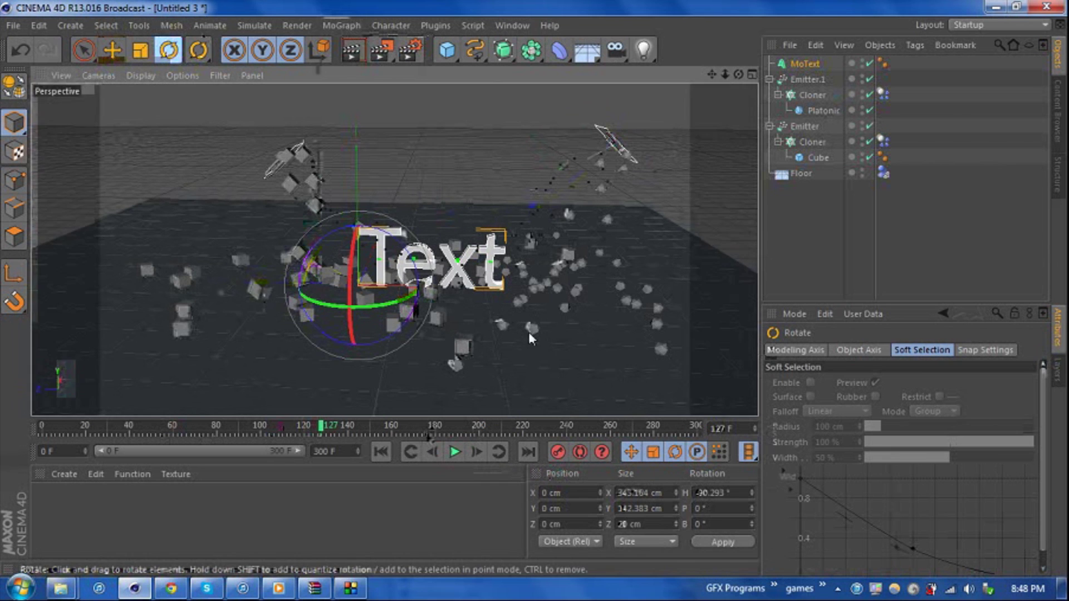
Set the MoText's font to Bebas and select its placeholder text
left_click(796, 63)
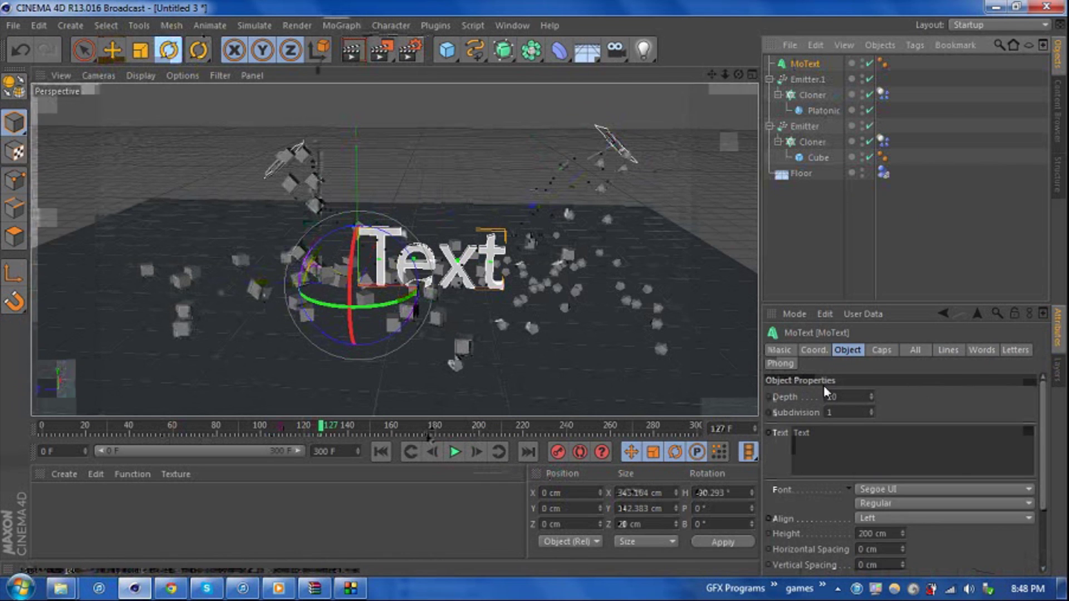
left_click(891, 490)
scroll(909, 346, "up", 15)
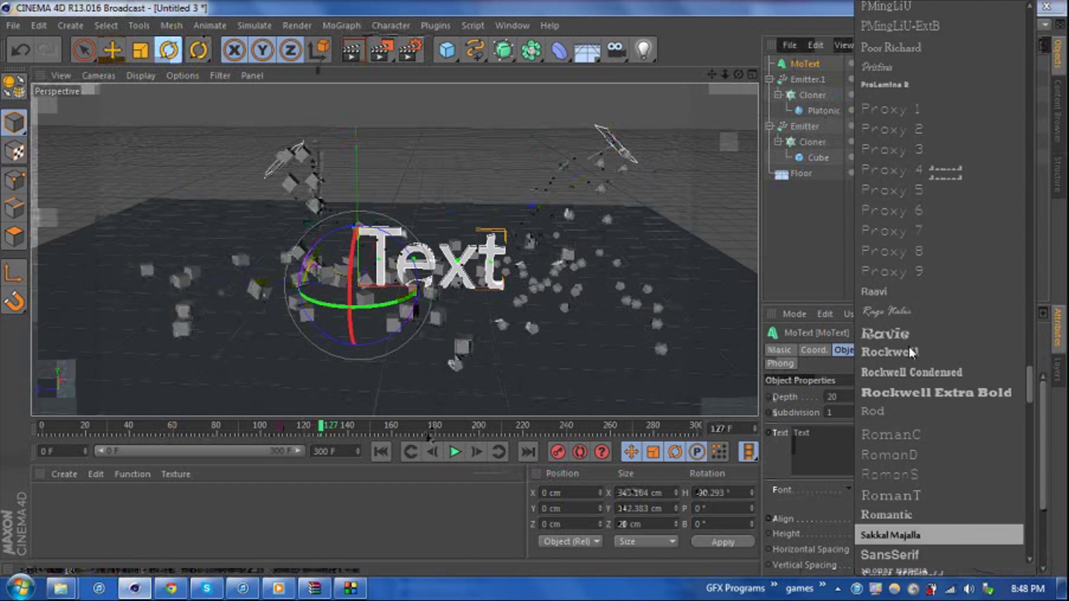
scroll(908, 348, "up", 15)
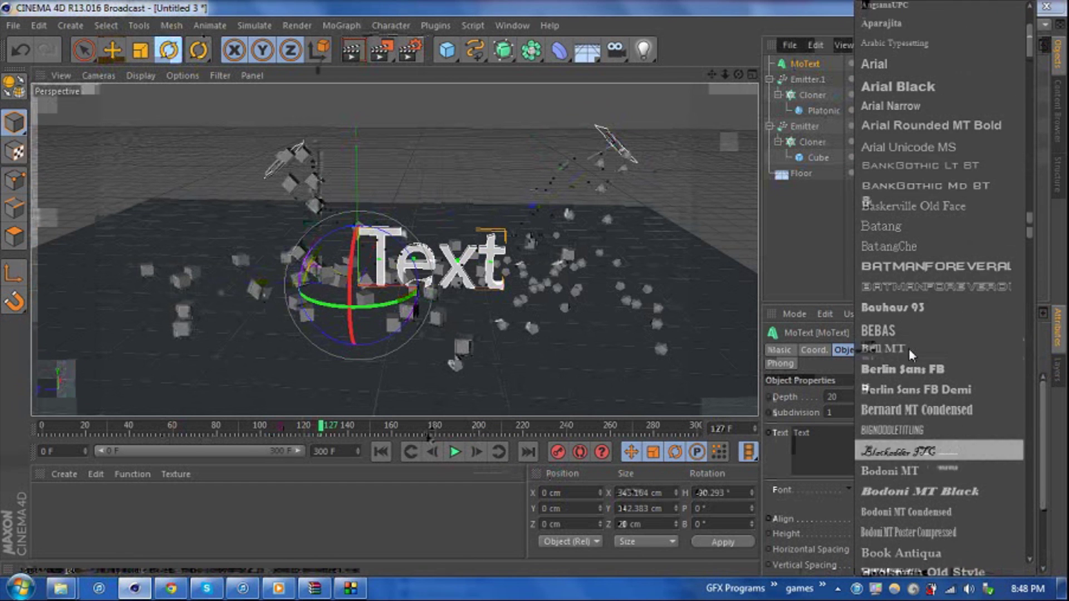
left_click(906, 330)
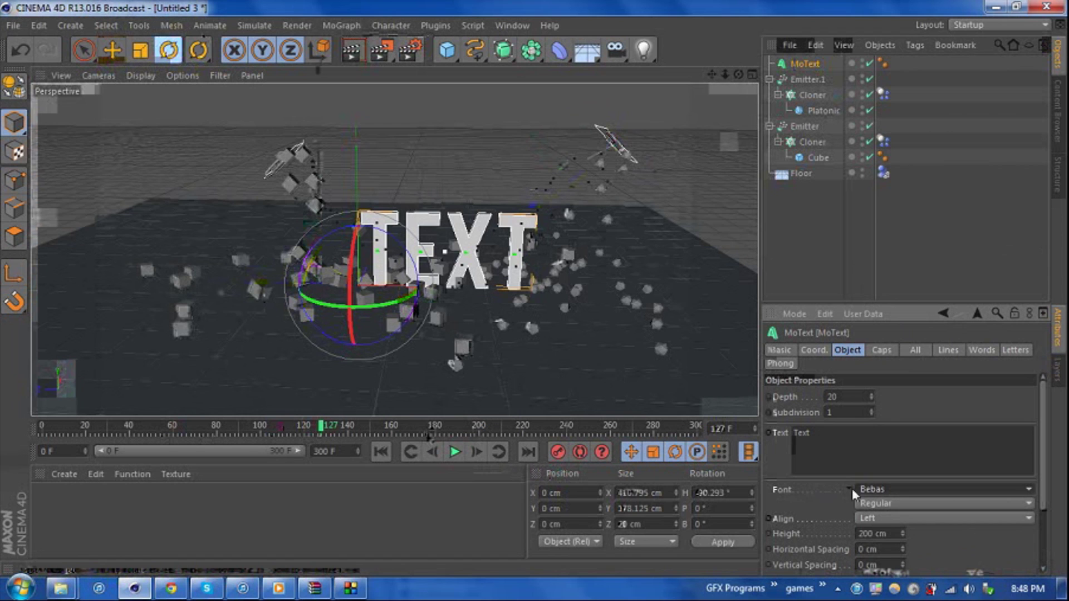
left_click_drag(830, 439, 694, 459)
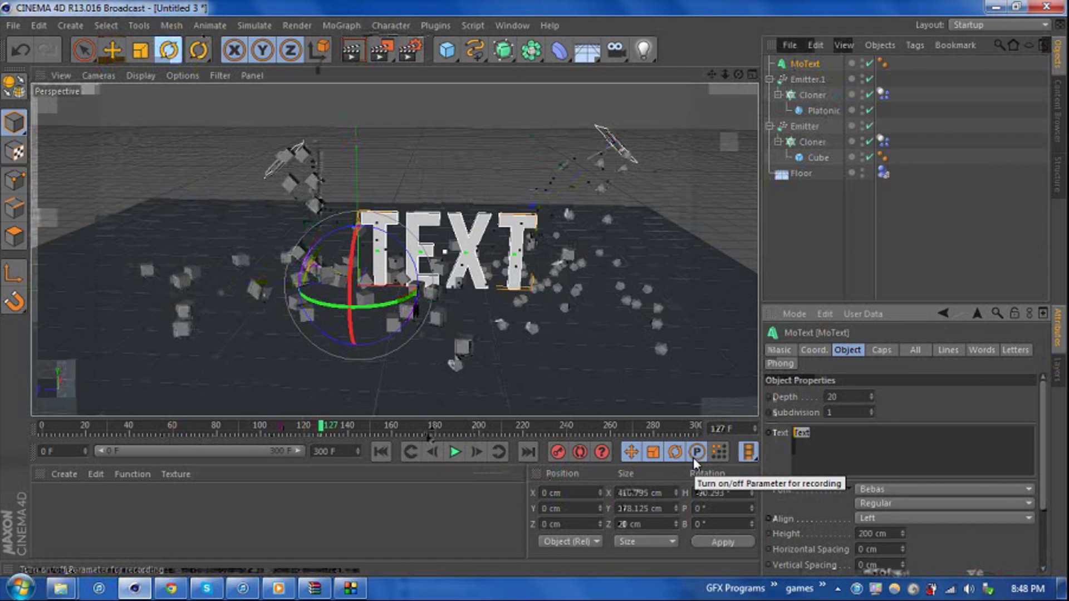
Add a Rigid Body tag to the MoText and play the simulation from the first frame to check its collisions, then stop
right_click(804, 63)
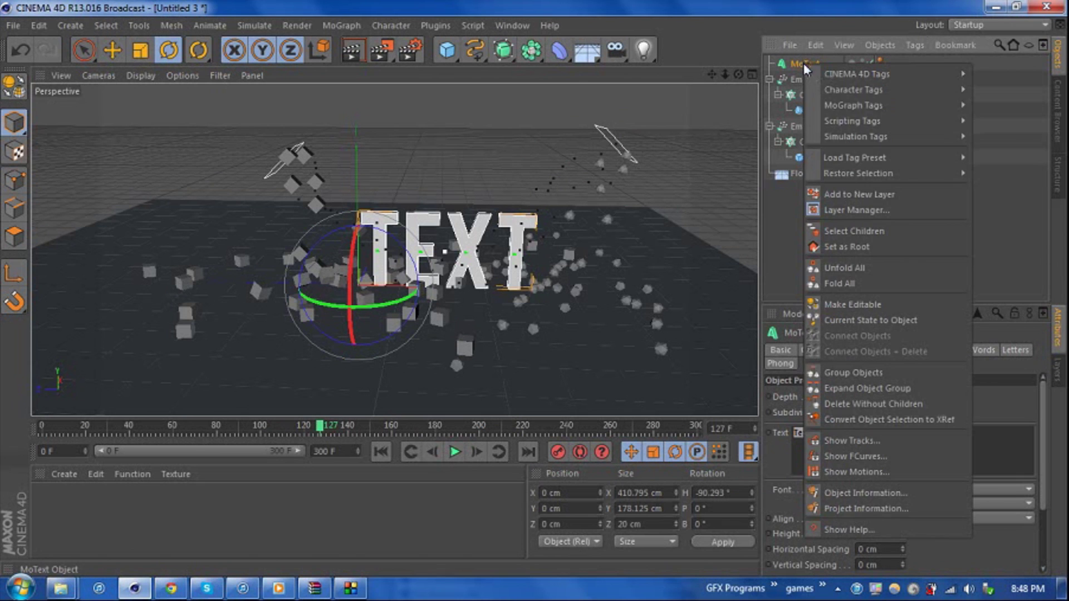
mouse_move(891, 139)
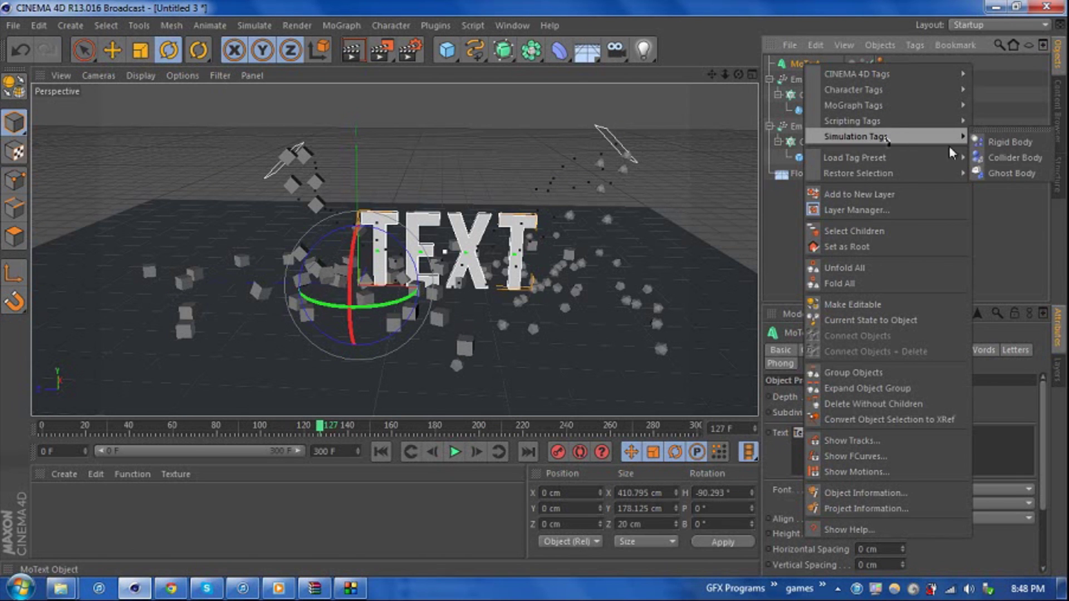
left_click(1009, 142)
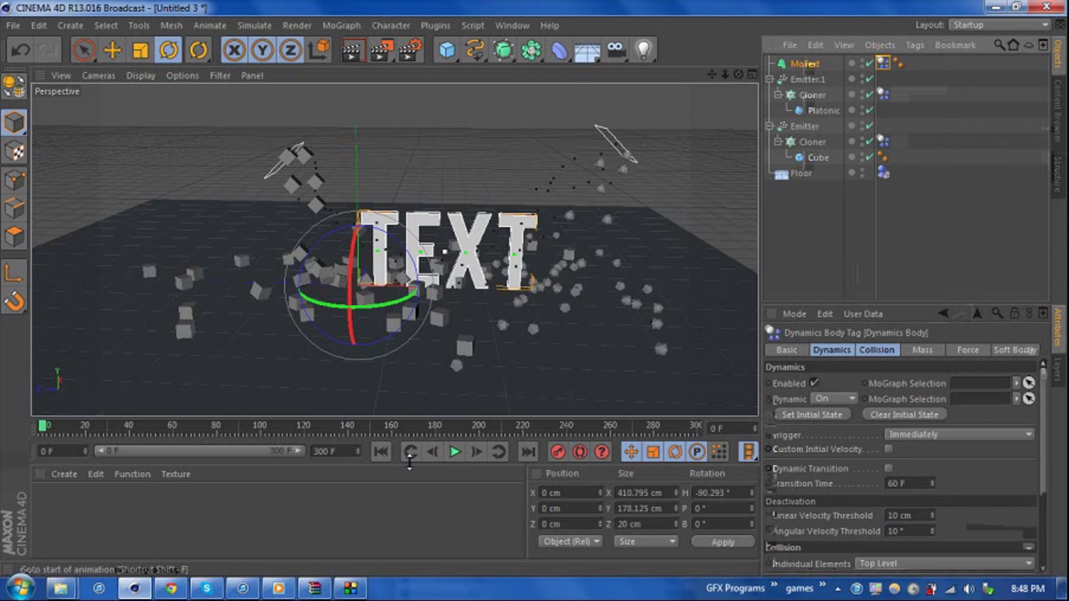
left_click(454, 452)
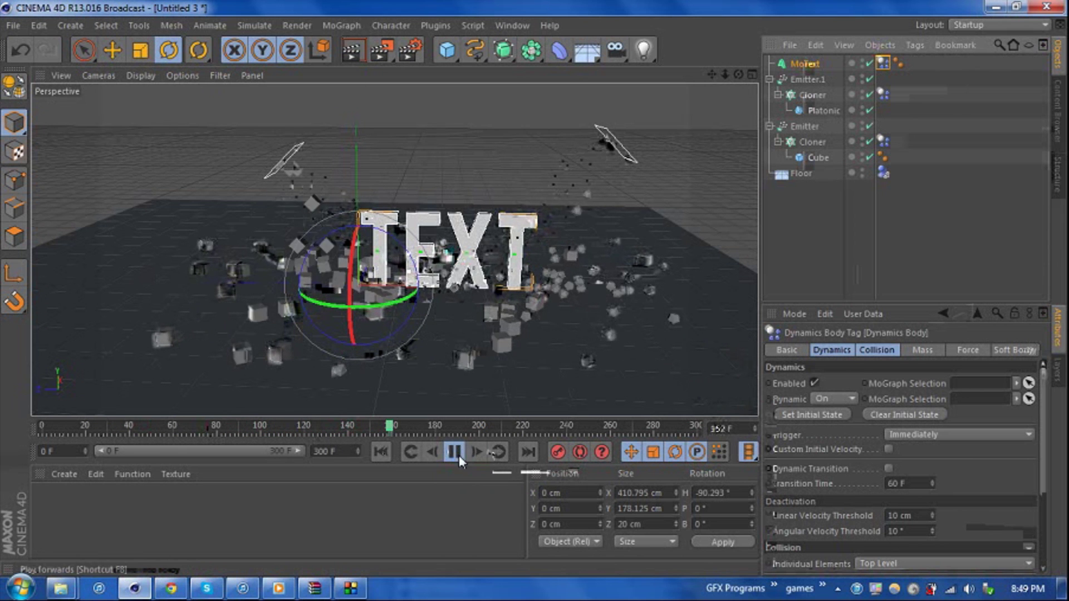
left_click(455, 453)
Add a light and move it up beside the cube emitter, to about X -493 cm and Y 393 cm
left_click(646, 49)
left_click(695, 65)
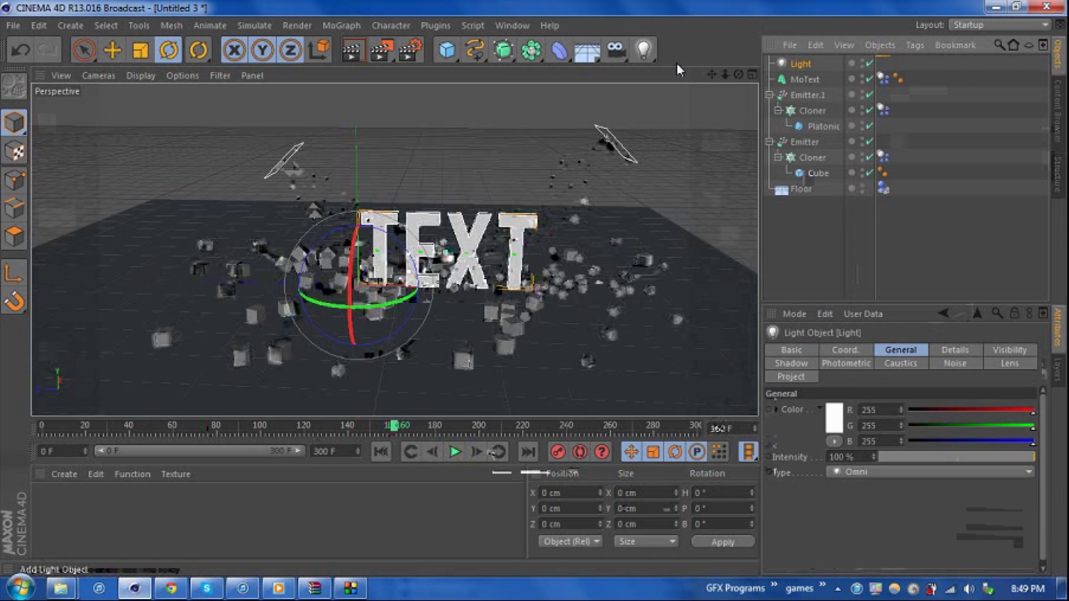
key("e")
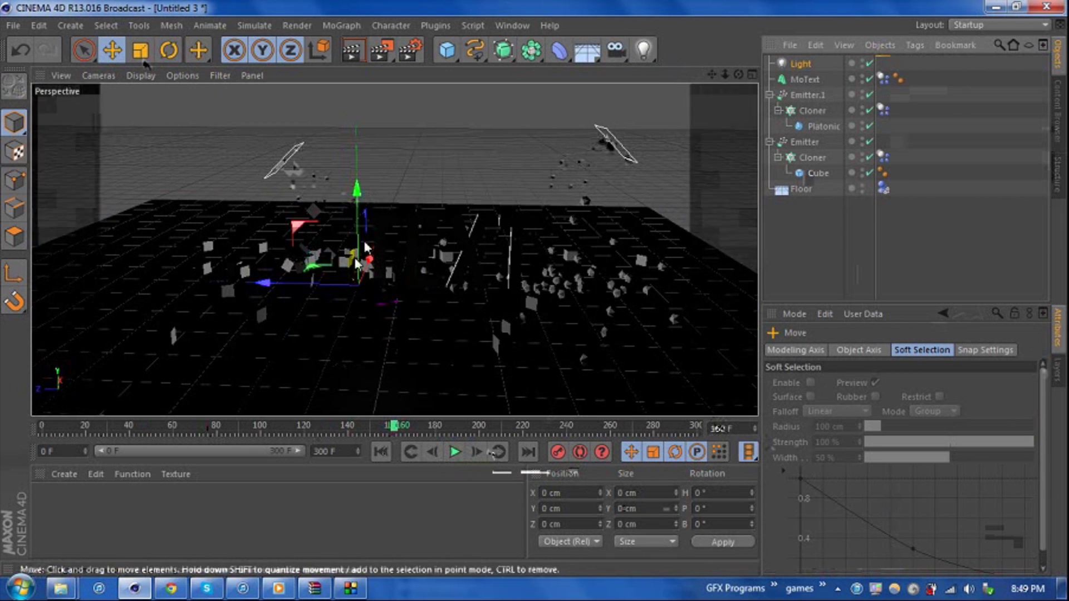
left_click_drag(369, 271, 363, 366)
left_click_drag(318, 336, 296, 85)
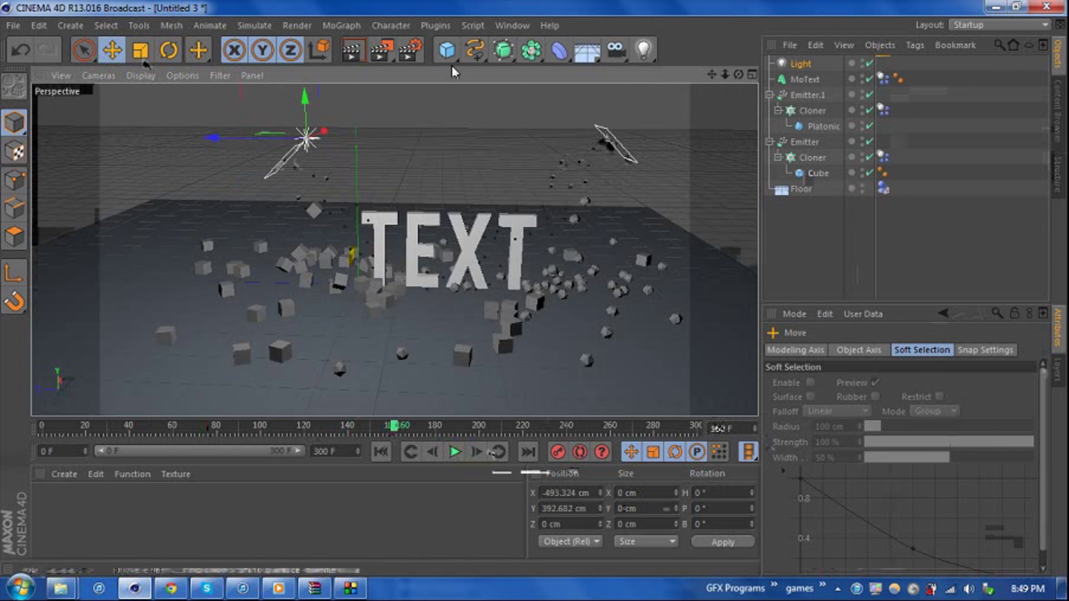
Add a second light and move it above the Platonic emitter, to about X 540 cm, Y 392 cm and Z -768 cm
left_click_drag(644, 49, 692, 65)
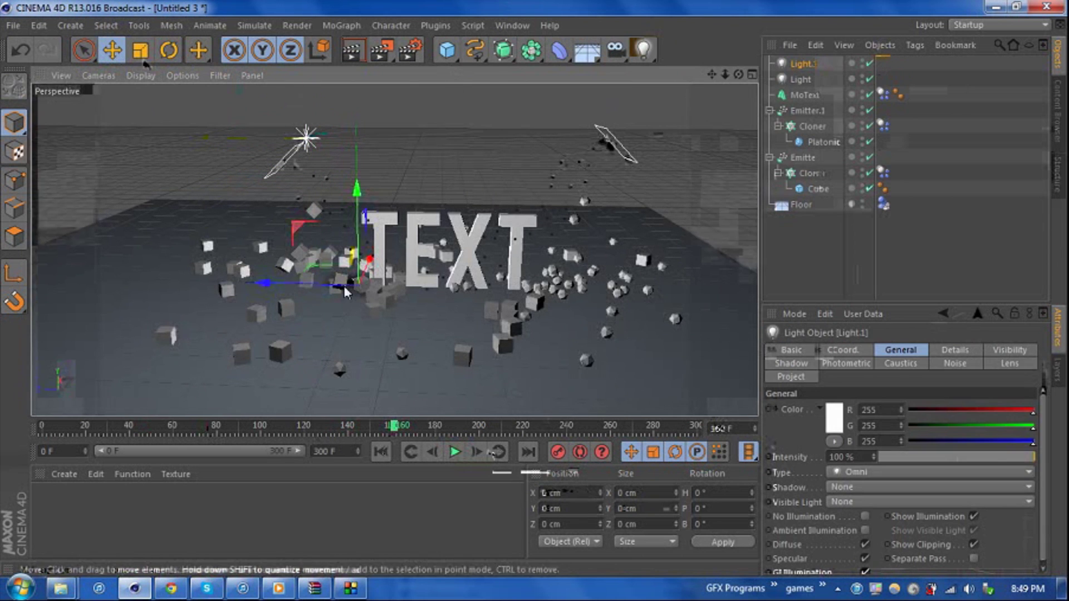
left_click_drag(328, 282, 626, 194)
left_click_drag(625, 141, 647, 23)
left_click_drag(632, 109, 633, 108)
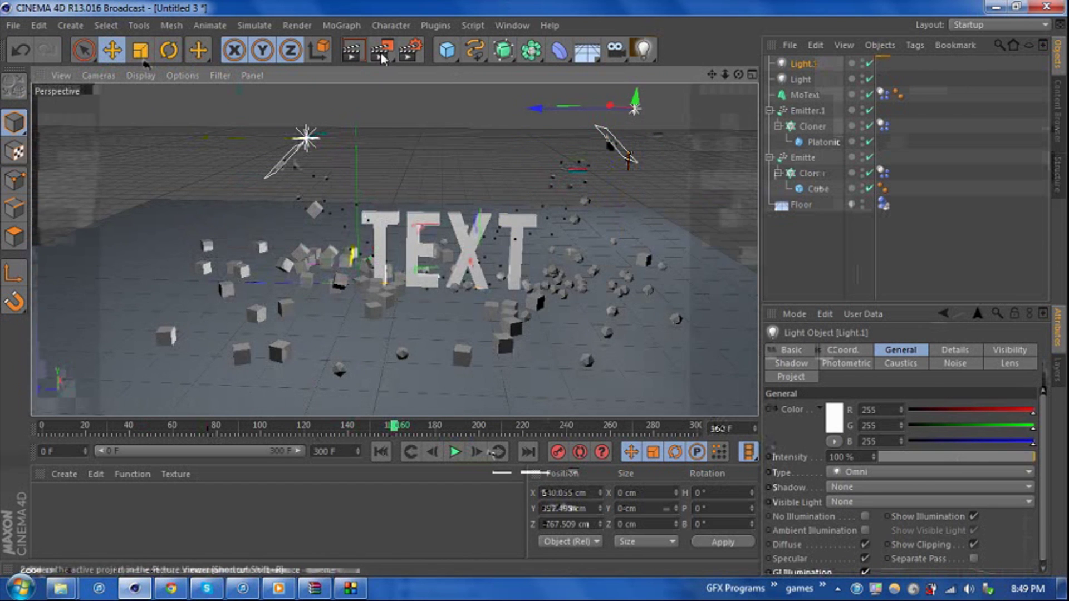
left_click(381, 52)
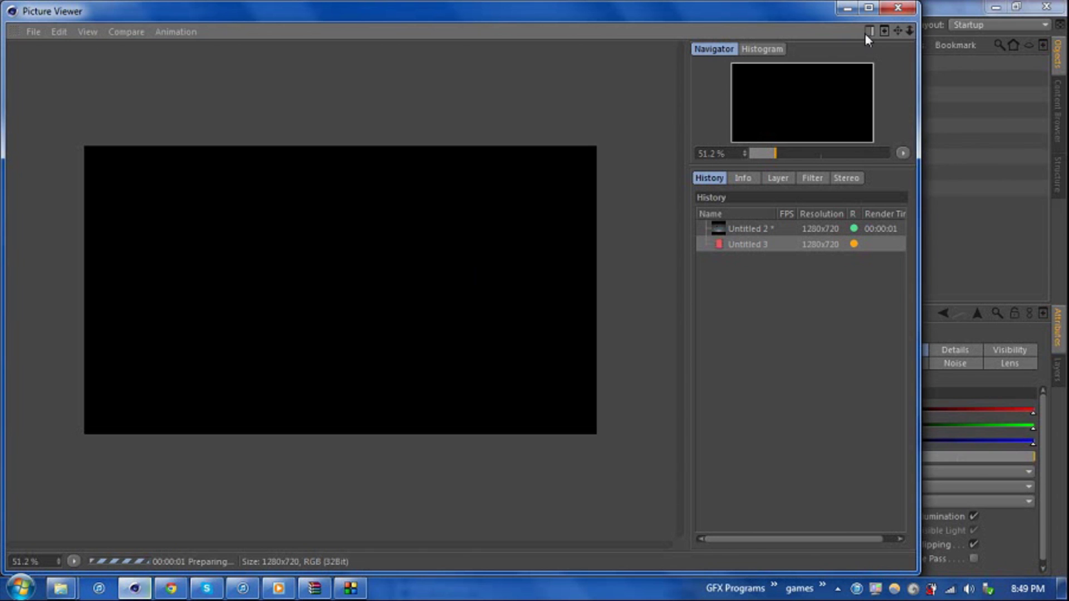
left_click(901, 10)
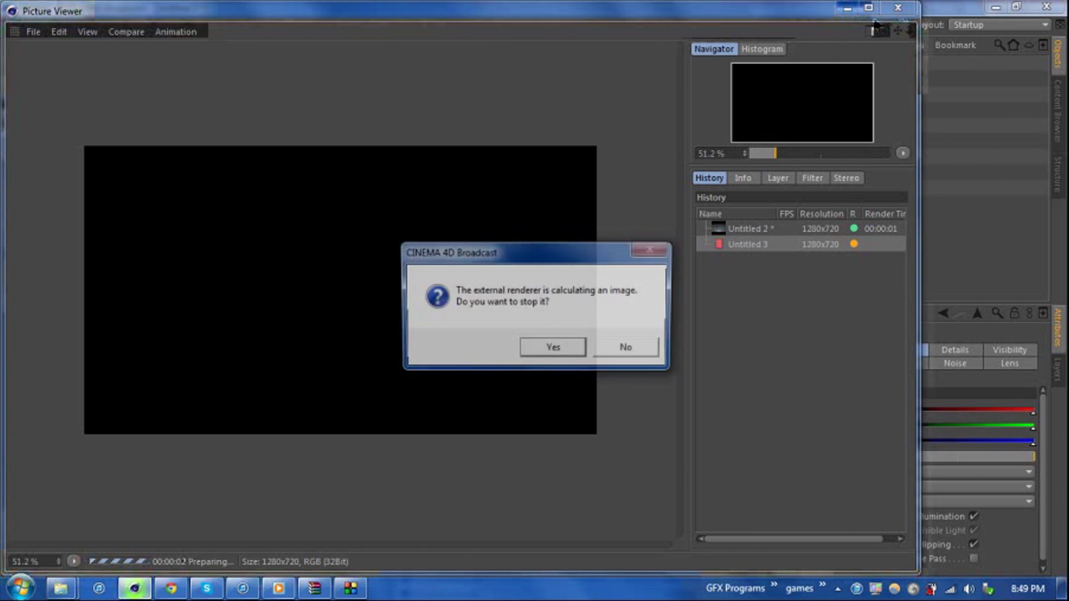
left_click(552, 351)
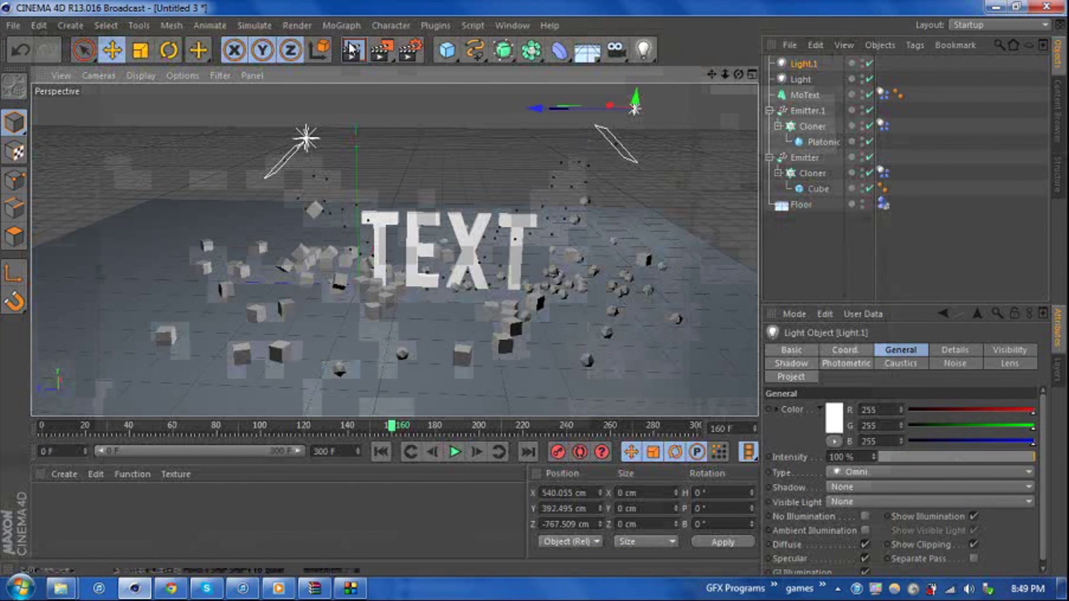
Render the active view to check the lighting on the text and the scattered shapes
left_click(352, 49)
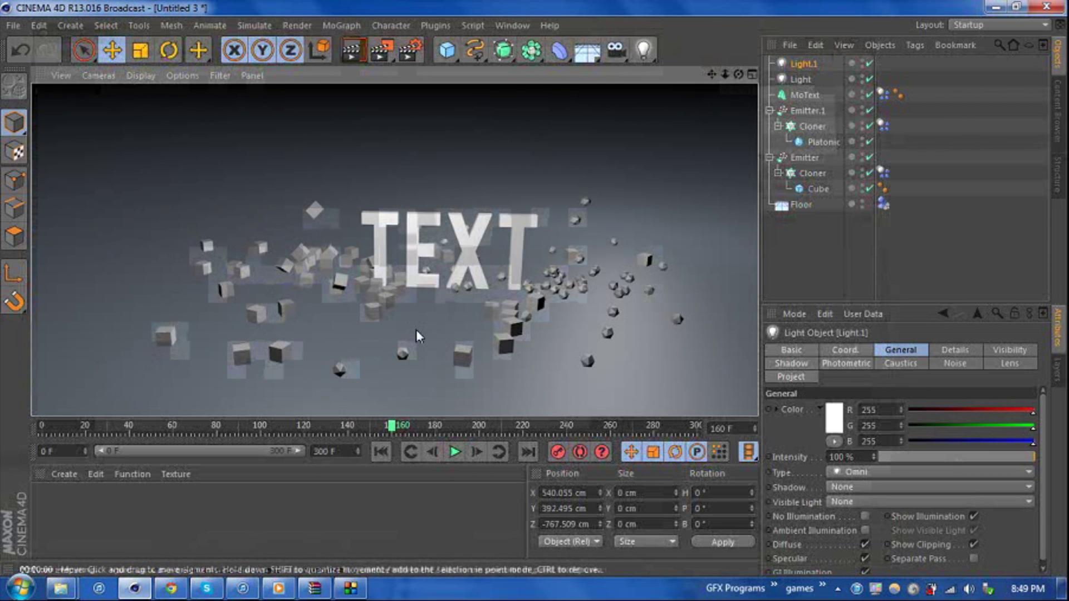